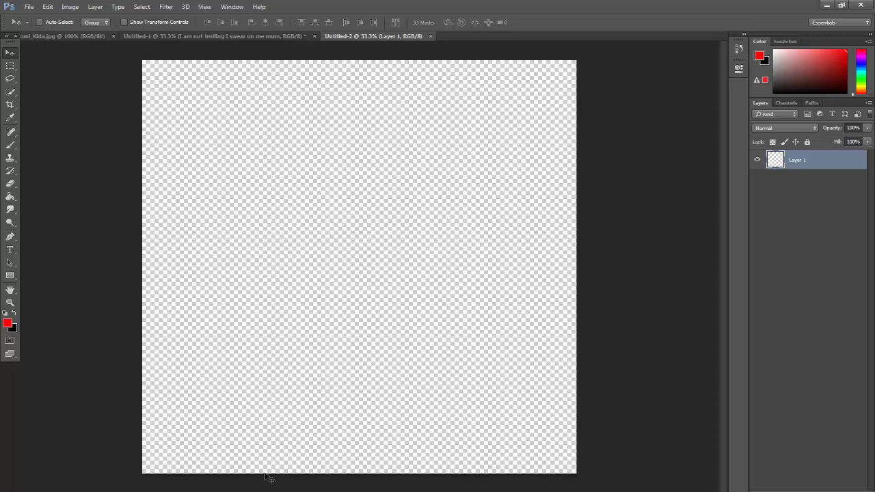
Step: Switch from the Untitled-1 document to the Kida.jpg reference portrait
click(267, 36)
click(69, 36)
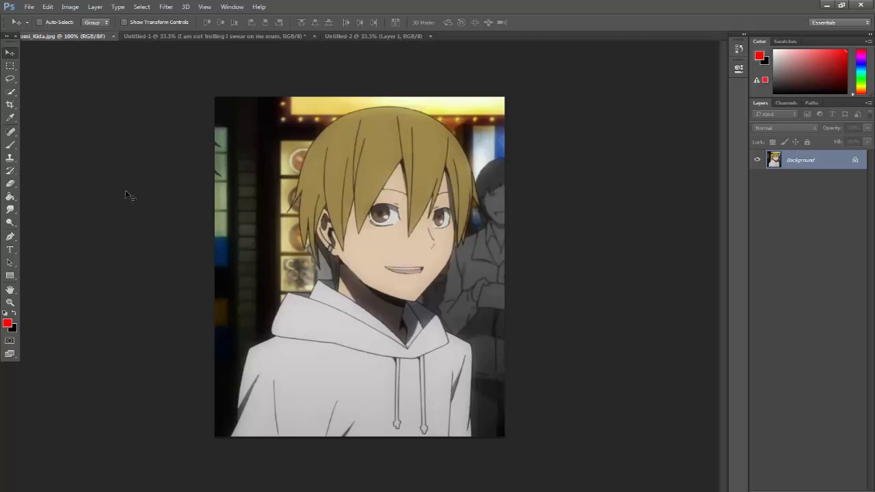
Step: Sample the tan hair colour and paint a large tan blob on Untitled-2 with an enlarged brush
key(i)
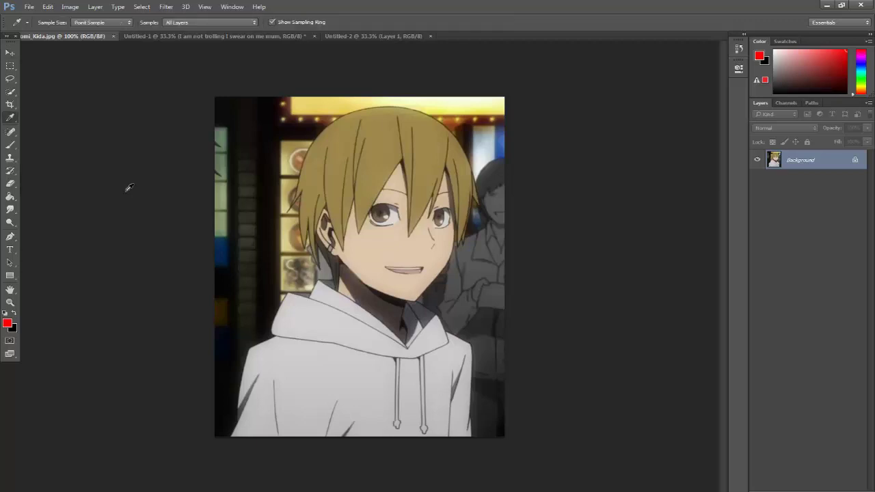
click(382, 142)
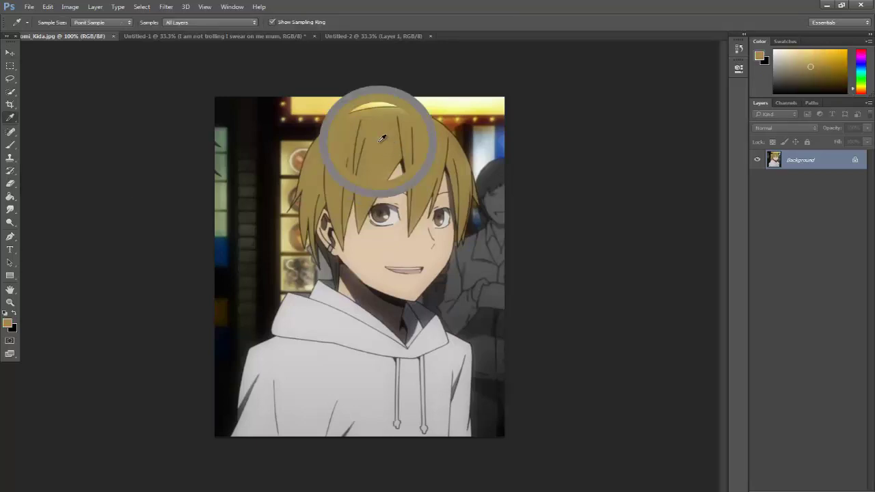
click(390, 130)
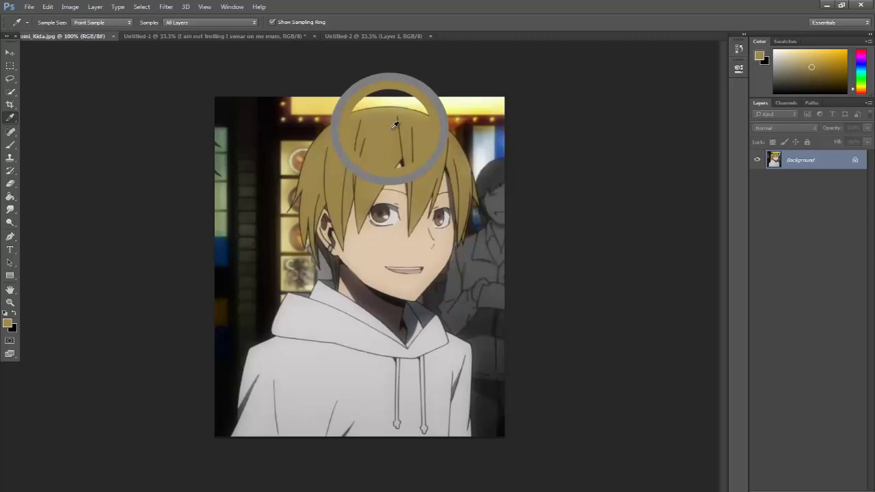
click(371, 34)
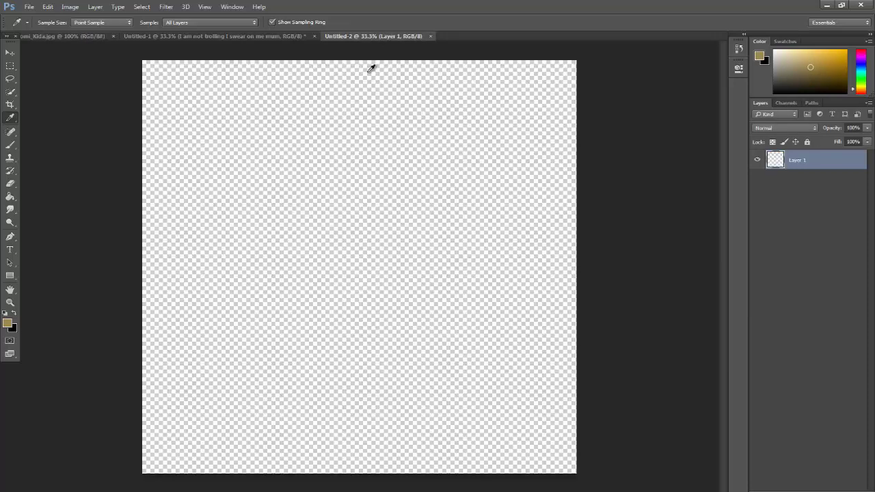
click(10, 144)
drag(243, 129, 250, 119)
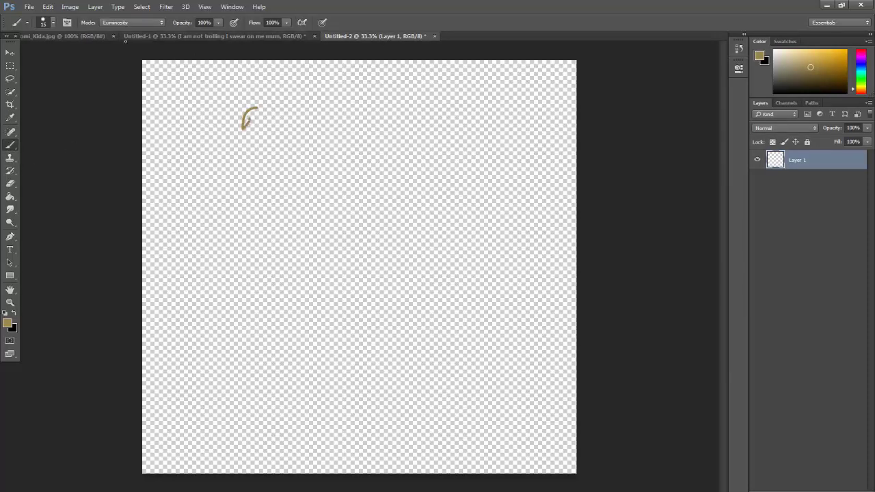
click(53, 23)
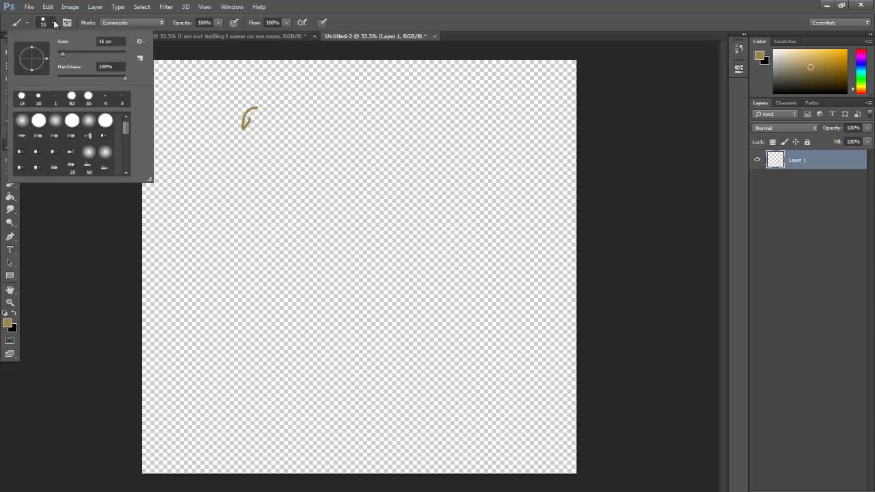
drag(65, 52, 80, 52)
mouse_move(257, 106)
mouse_down()
mouse_move(247, 116)
mouse_move(257, 118)
mouse_move(239, 127)
mouse_up()
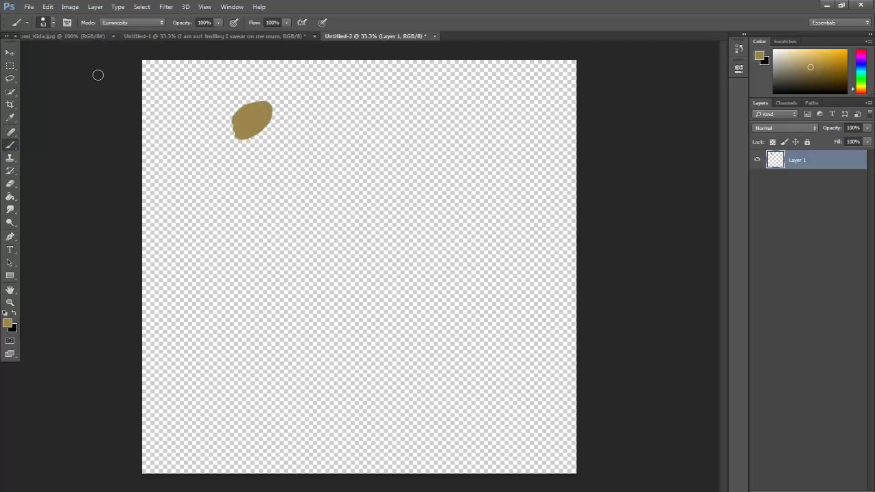
Step: Sample the near-black ear colour, paint a dark stroke over the tan blob, then undo it
click(47, 33)
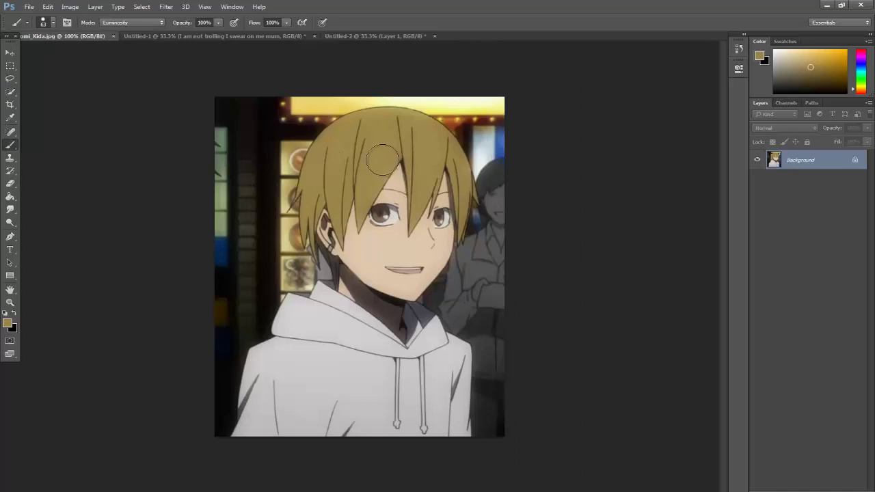
key(i)
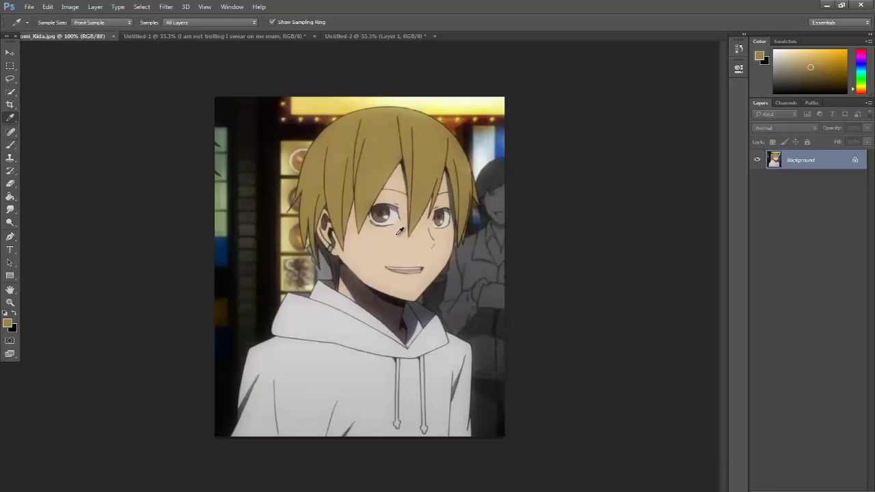
click(328, 249)
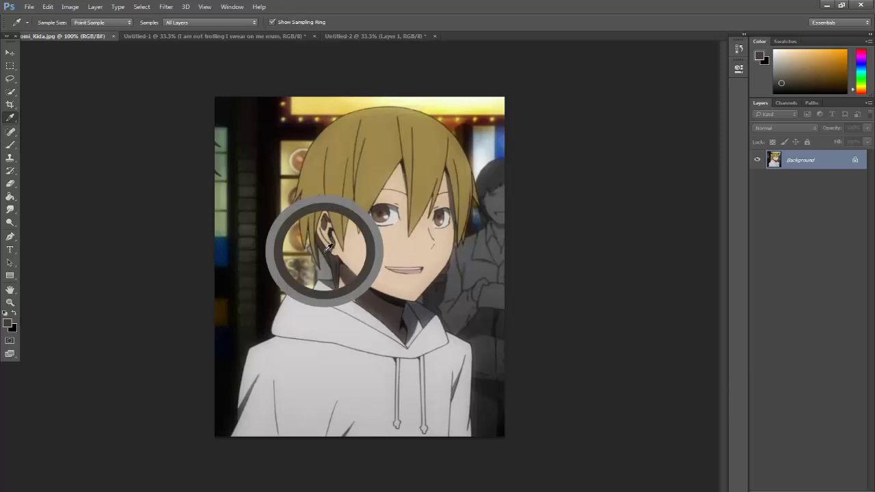
click(347, 36)
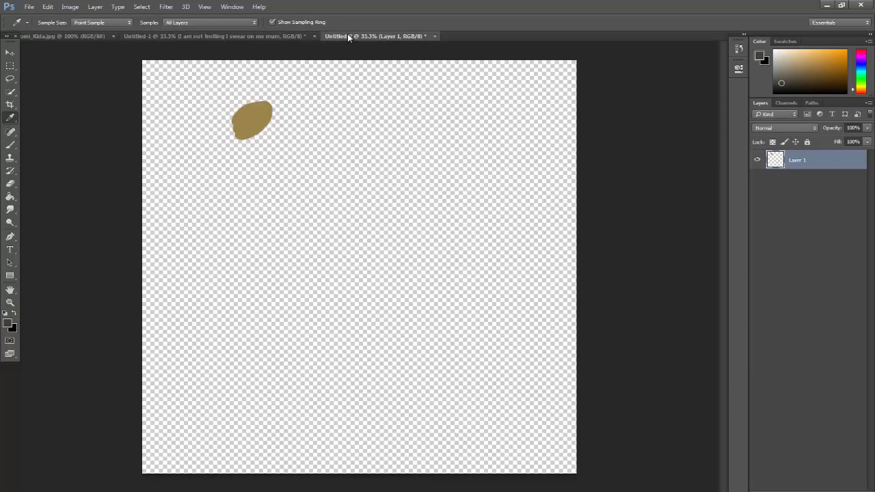
key(b)
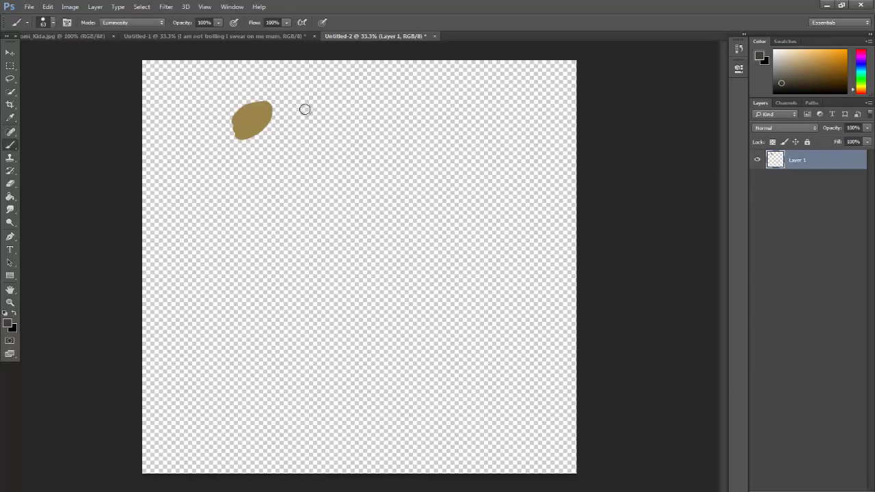
mouse_move(268, 123)
mouse_down()
mouse_move(250, 141)
mouse_move(239, 126)
mouse_move(260, 156)
mouse_move(272, 128)
mouse_move(282, 144)
mouse_move(263, 147)
mouse_move(292, 150)
mouse_up()
key(ctrl+alt+z)
key(ctrl+alt+z)
key(ctrl+alt+z)
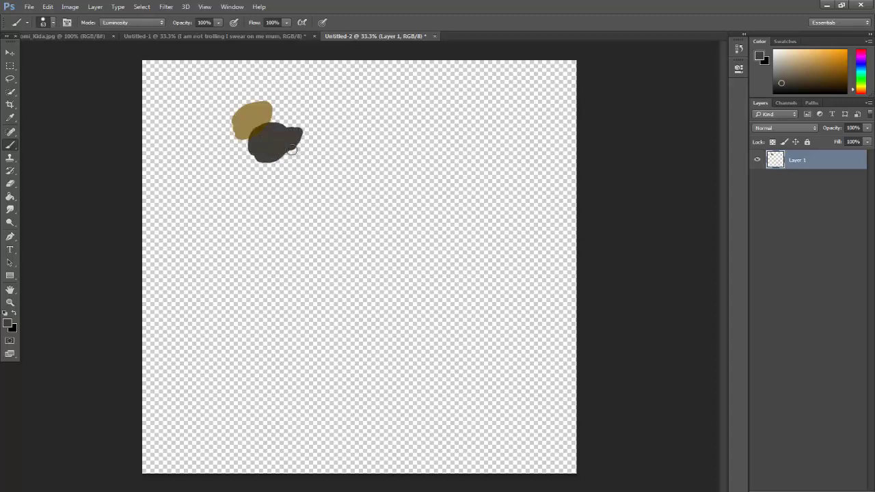
click(92, 35)
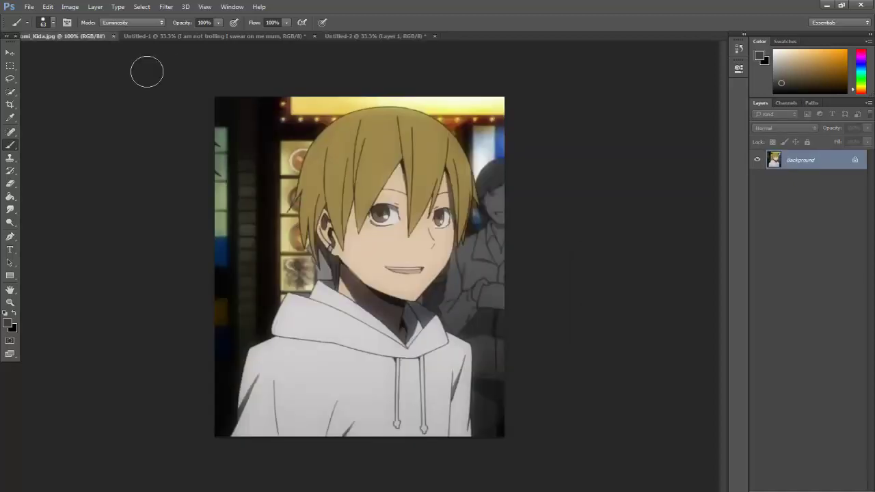
Step: Sample Kida's beige skin tone and paint a large skin-coloured swatch mid-canvas
key(i)
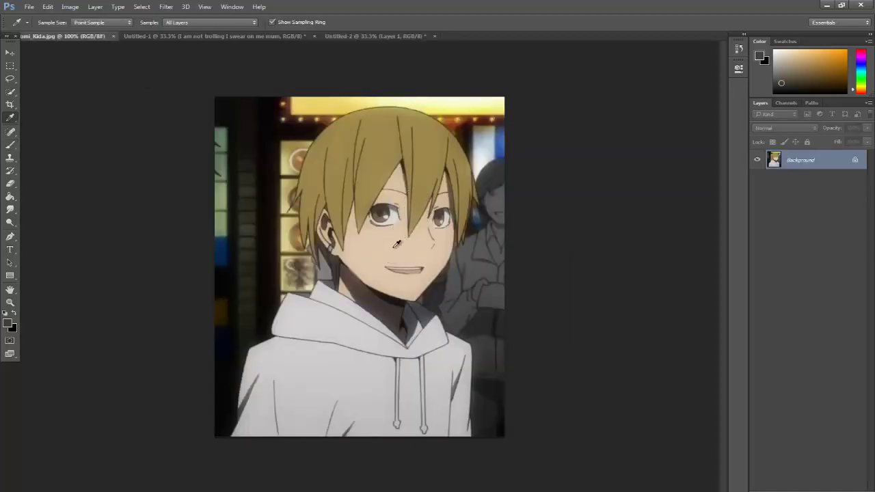
click(395, 244)
click(355, 36)
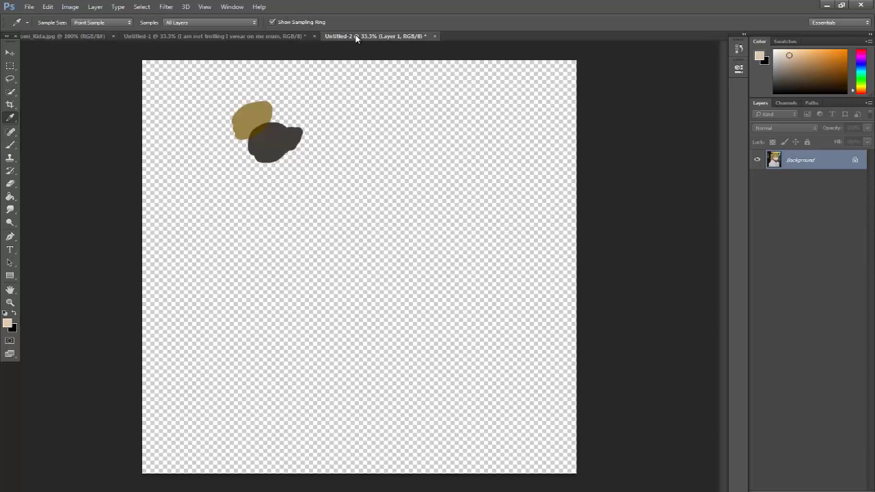
key(b)
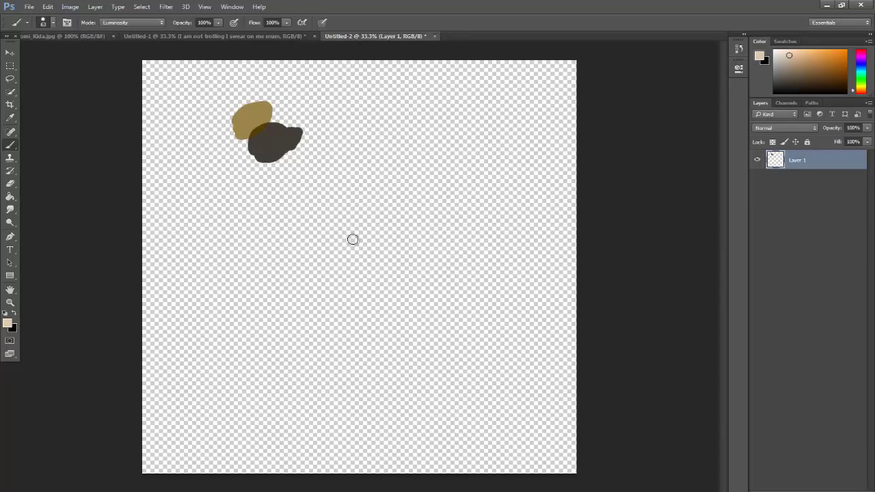
mouse_move(353, 238)
mouse_down()
mouse_move(400, 272)
mouse_move(411, 235)
mouse_move(350, 195)
mouse_move(352, 251)
mouse_move(328, 236)
mouse_move(397, 238)
mouse_move(371, 204)
mouse_move(358, 244)
mouse_move(387, 194)
mouse_move(287, 274)
mouse_move(346, 239)
mouse_move(365, 213)
mouse_move(293, 265)
mouse_move(408, 265)
mouse_move(387, 265)
mouse_up()
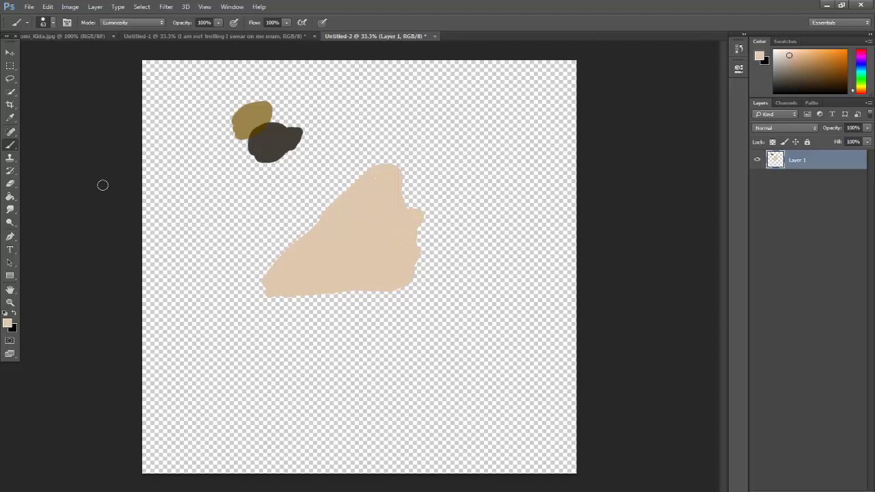
Step: Sample the hoodie's light grey and dab a grey blob near the canvas's upper right
click(93, 35)
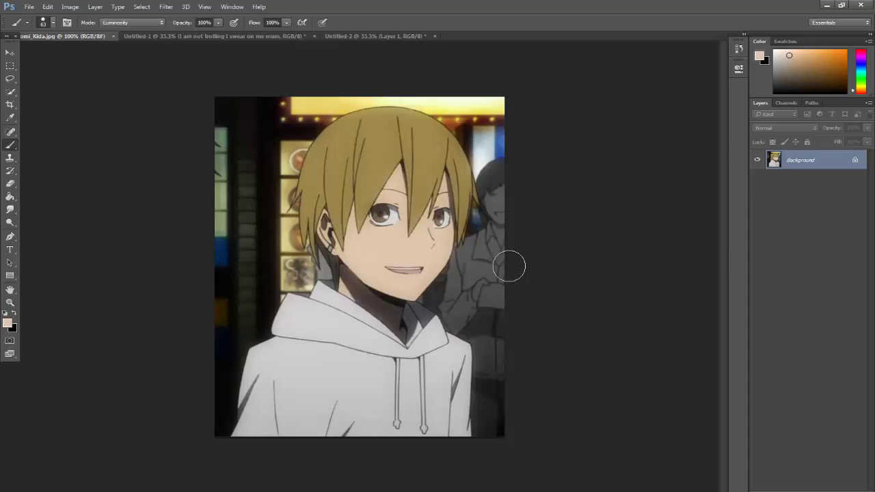
key(i)
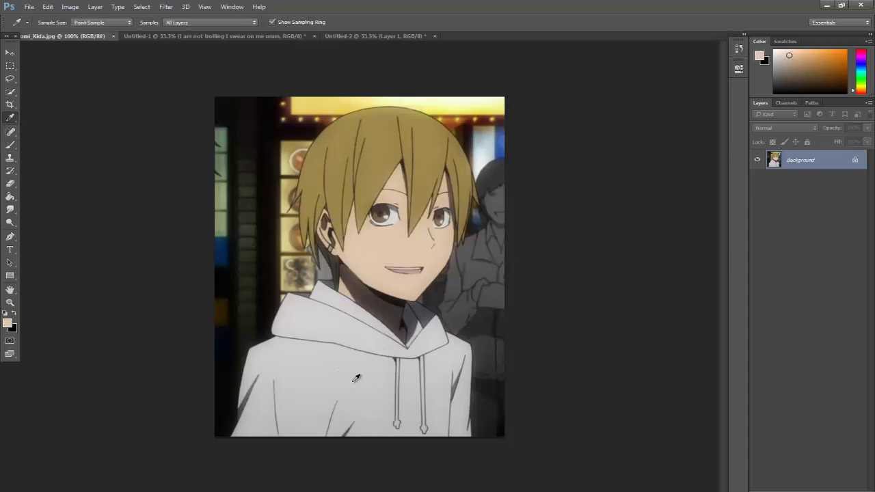
click(353, 381)
key(b)
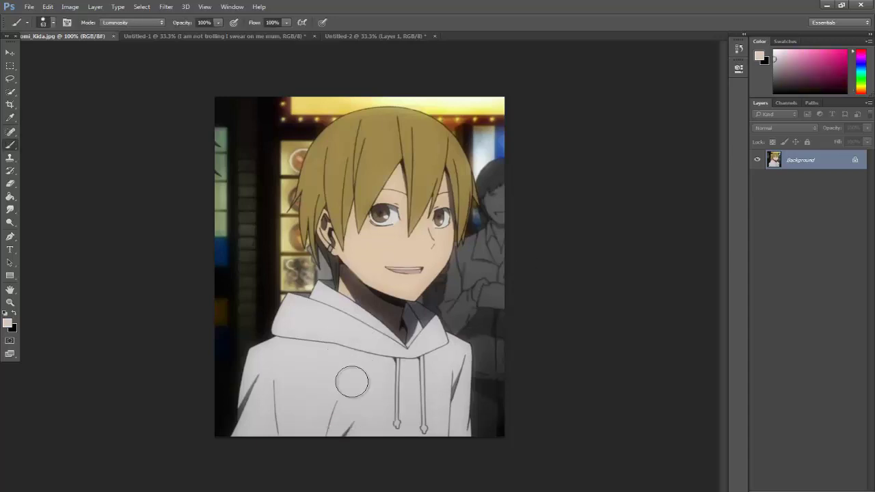
click(362, 36)
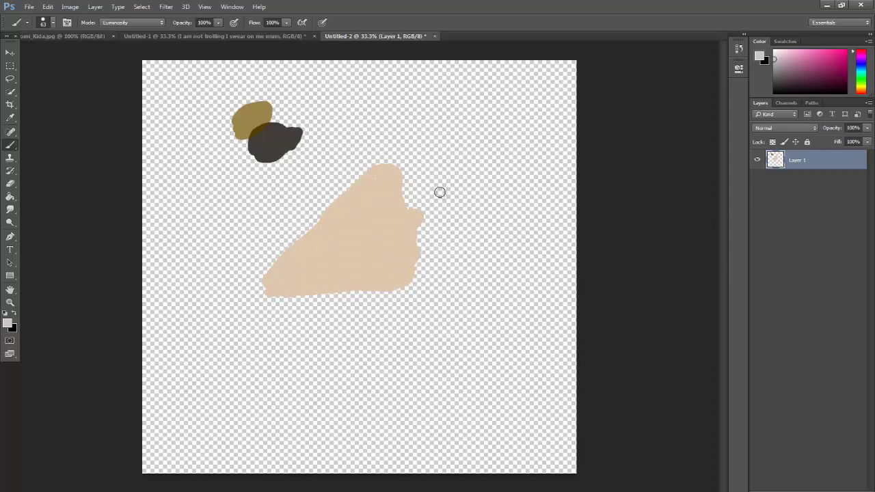
mouse_move(495, 134)
mouse_down()
mouse_move(520, 138)
mouse_move(505, 121)
mouse_move(528, 134)
mouse_move(469, 115)
mouse_move(454, 132)
mouse_move(495, 135)
mouse_up()
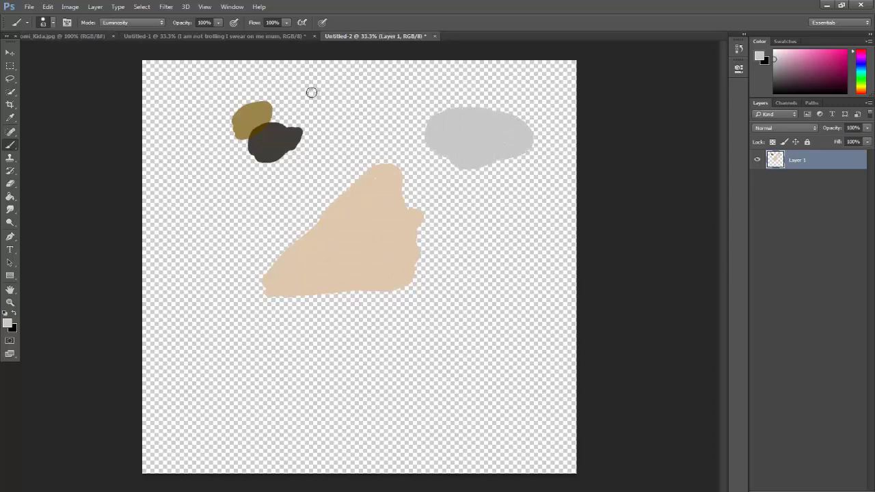
Step: Sample the brown of Kida's eye and return to Untitled-2 with the Brush
click(96, 37)
click(354, 36)
click(89, 35)
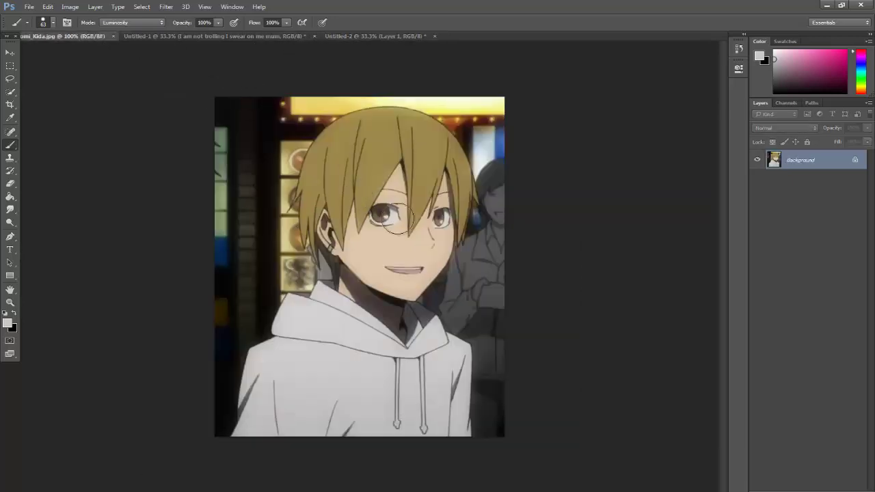
key(i)
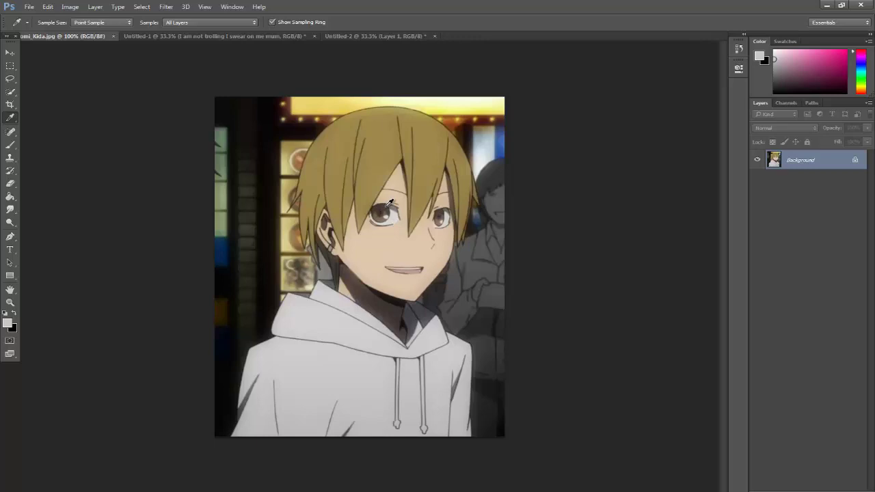
click(390, 203)
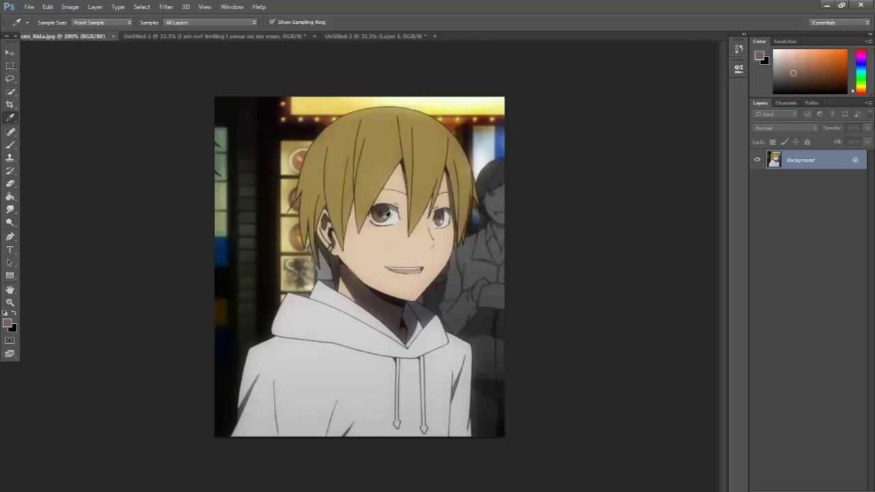
click(387, 213)
key(b)
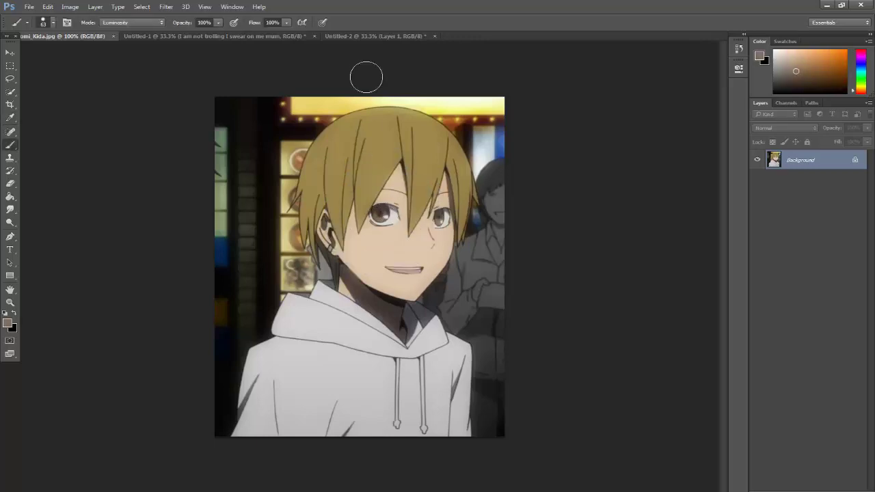
click(366, 37)
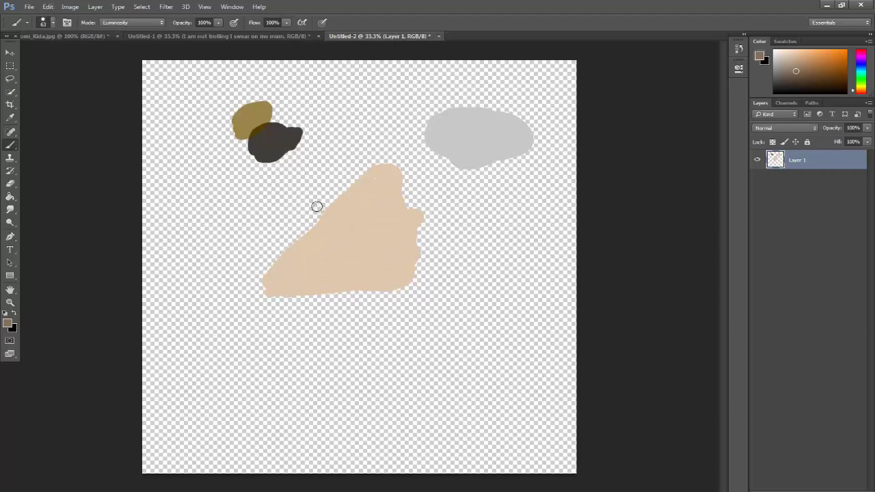
Step: Paint a brown blob, add a new empty layer, and hide the colour-blob layer
drag(193, 212, 205, 213)
key(v)
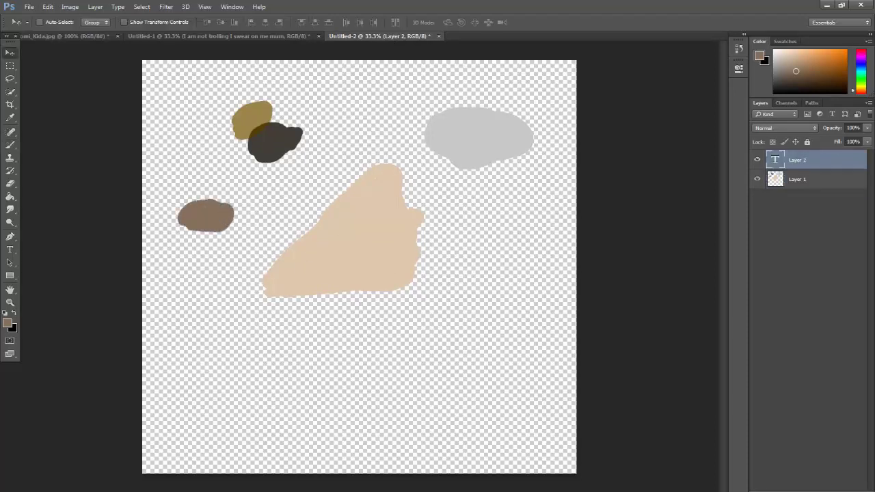
key(ctrl+shift+alt+n)
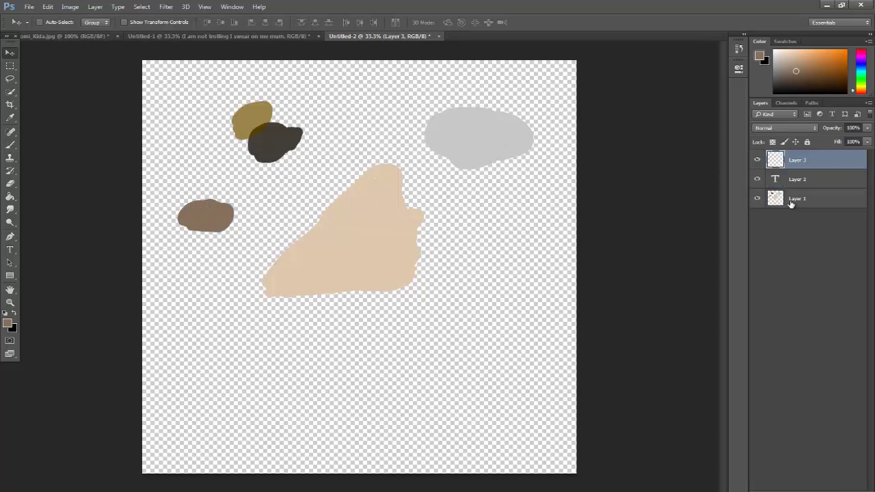
click(756, 198)
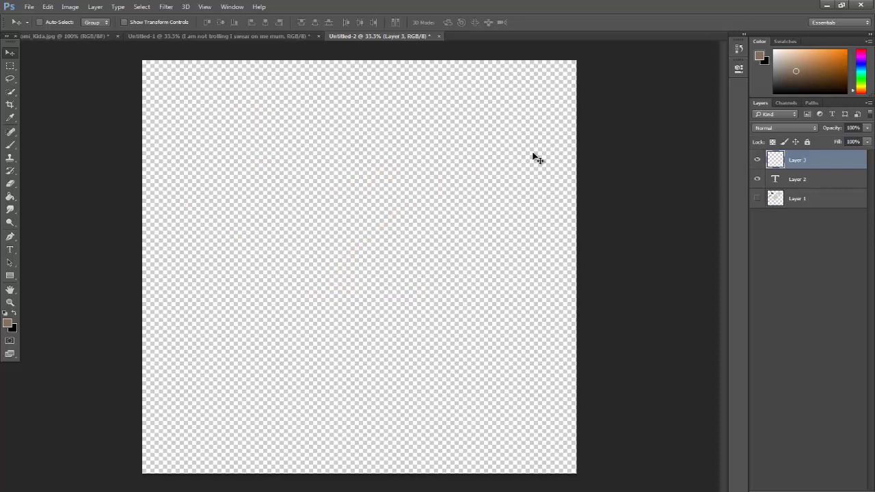
Step: Move the Untitled-2 tab ahead of Untitled-1 in the tab order
click(87, 35)
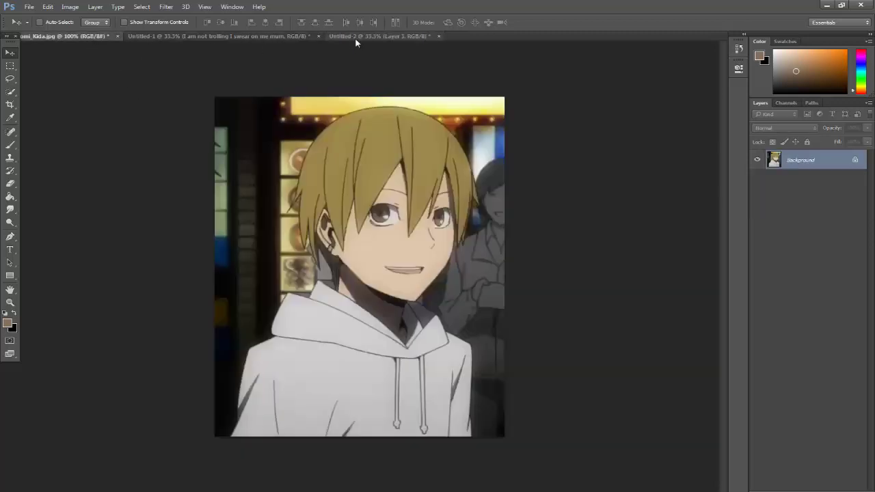
drag(351, 39, 169, 47)
drag(368, 40, 209, 50)
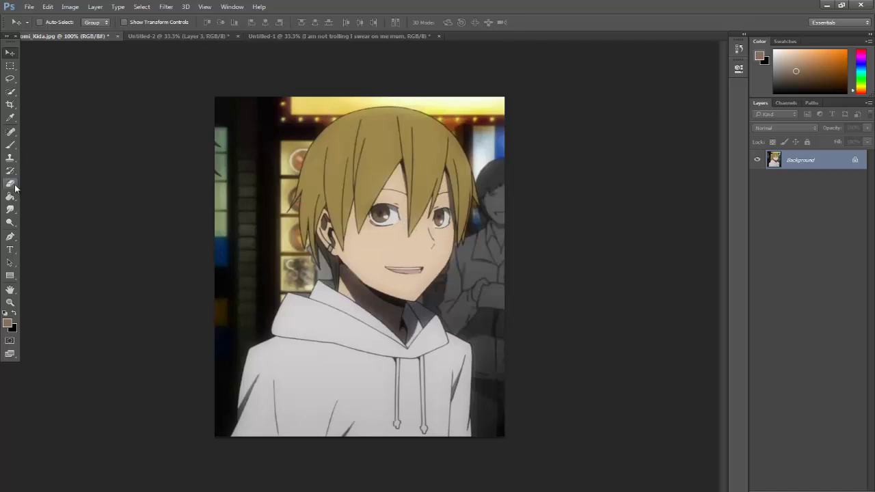
Step: Set the brush to 20 px with a near-black paint colour
click(10, 145)
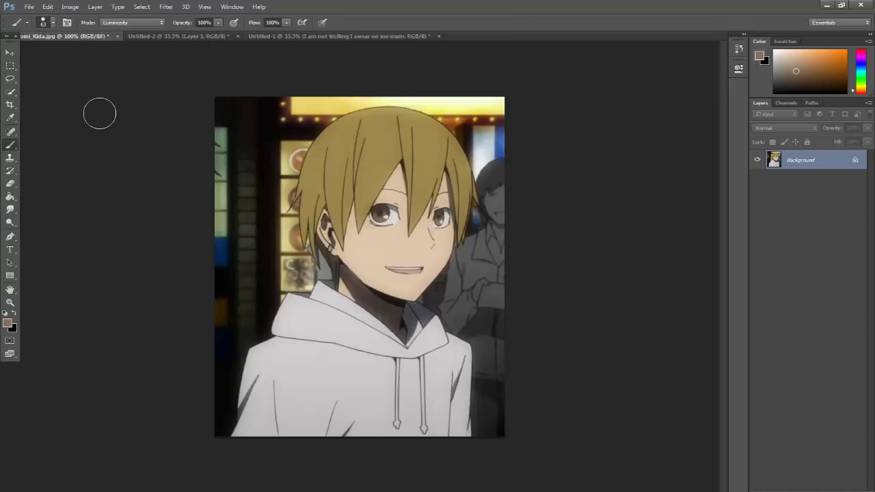
click(52, 23)
drag(76, 54, 68, 55)
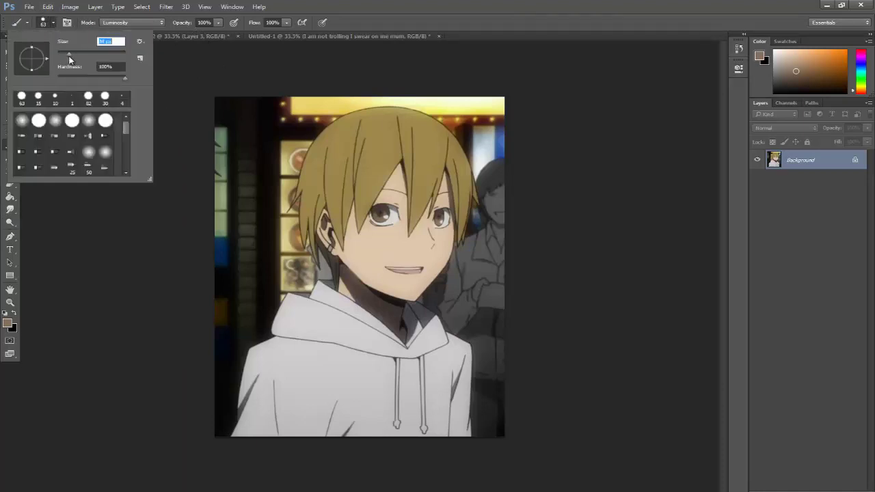
text(20)
click(801, 86)
drag(802, 86, 779, 92)
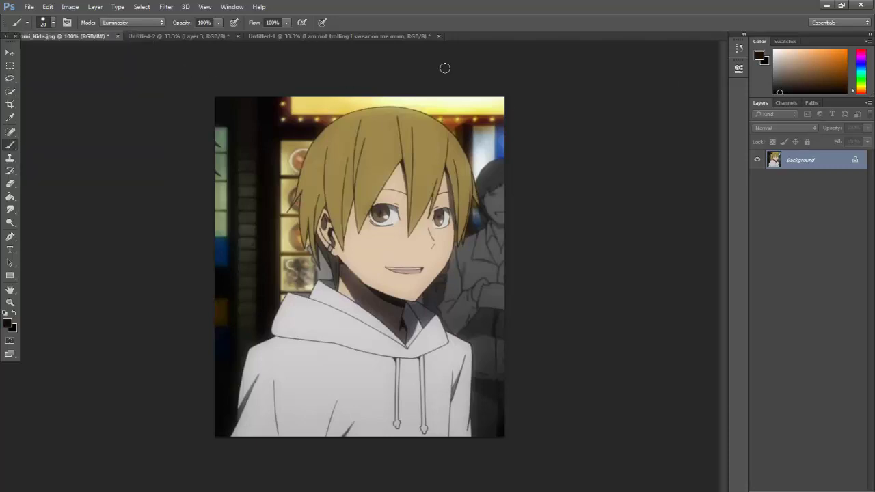
Step: Draw a black round head outline and erase its top to leave a U-shaped jaw
click(190, 40)
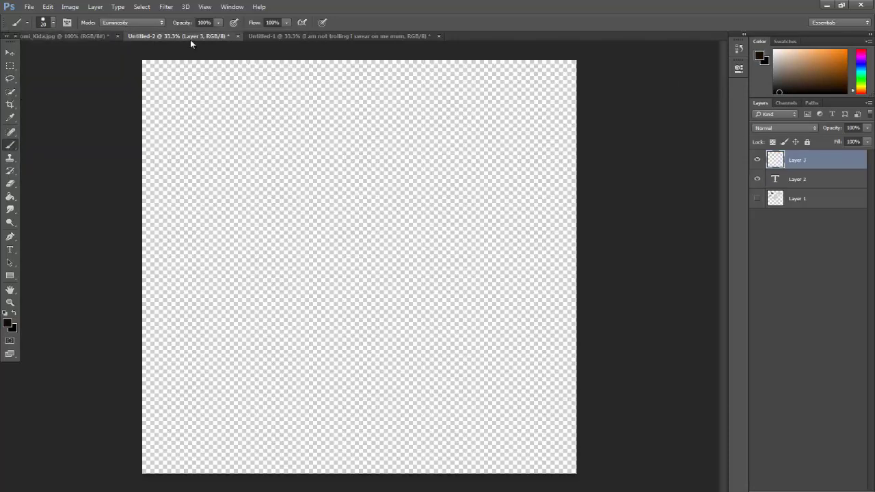
mouse_move(274, 175)
mouse_down()
mouse_move(274, 242)
mouse_move(300, 264)
mouse_move(347, 276)
mouse_move(377, 272)
mouse_move(403, 253)
mouse_move(412, 169)
mouse_move(380, 147)
mouse_move(337, 142)
mouse_move(282, 147)
mouse_move(276, 165)
mouse_up()
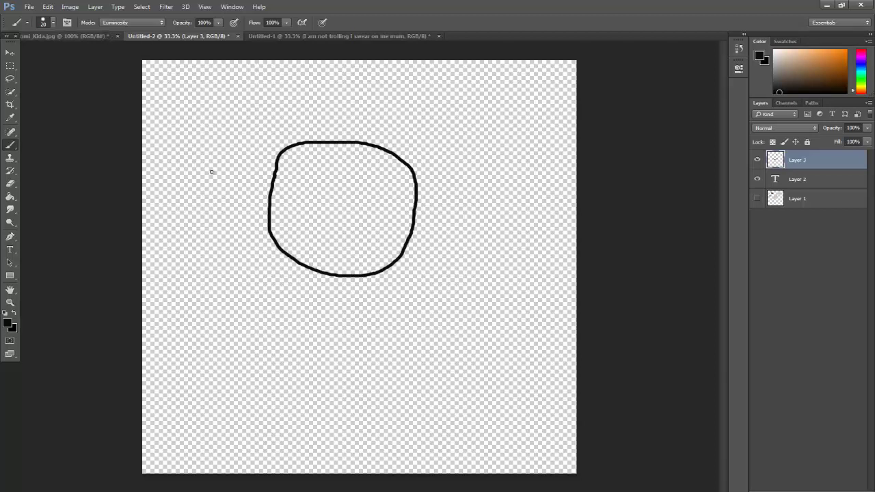
click(10, 183)
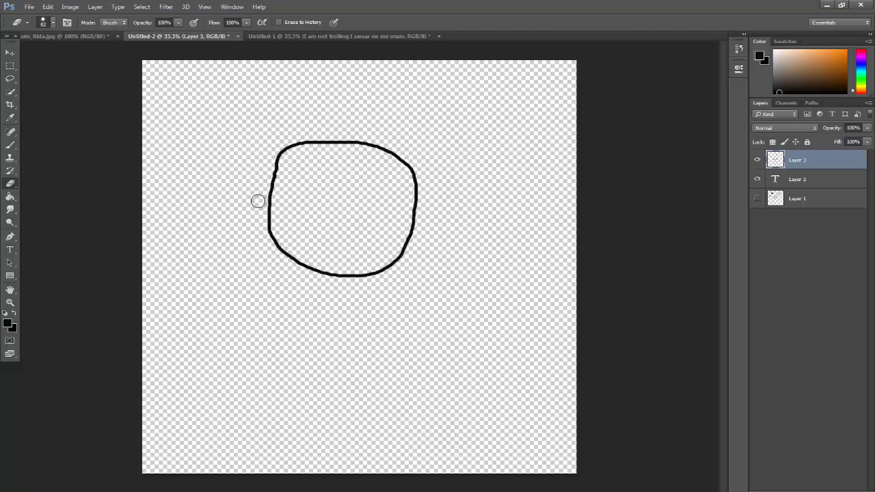
mouse_move(258, 199)
mouse_down()
mouse_move(449, 203)
mouse_move(421, 198)
mouse_move(397, 157)
mouse_move(347, 144)
mouse_move(282, 152)
mouse_move(274, 195)
mouse_up()
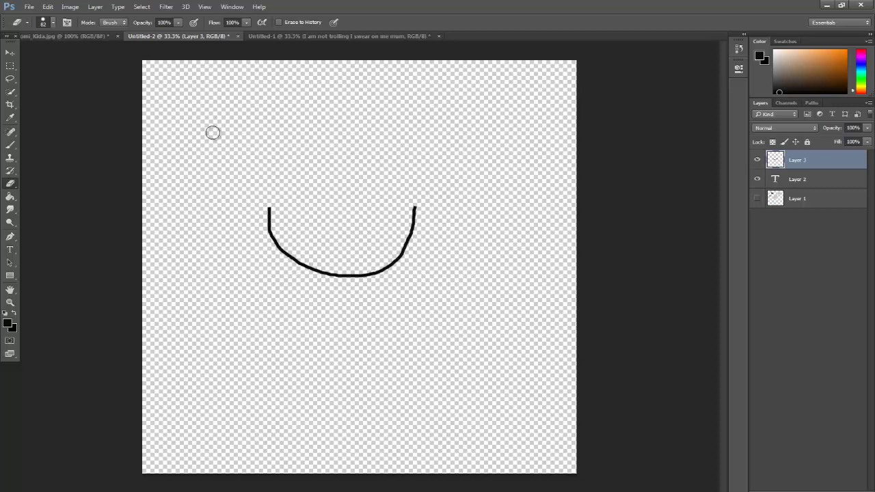
Step: Draw the first zigzag hair strand above the jaw curve, checking the reference
click(10, 145)
click(67, 37)
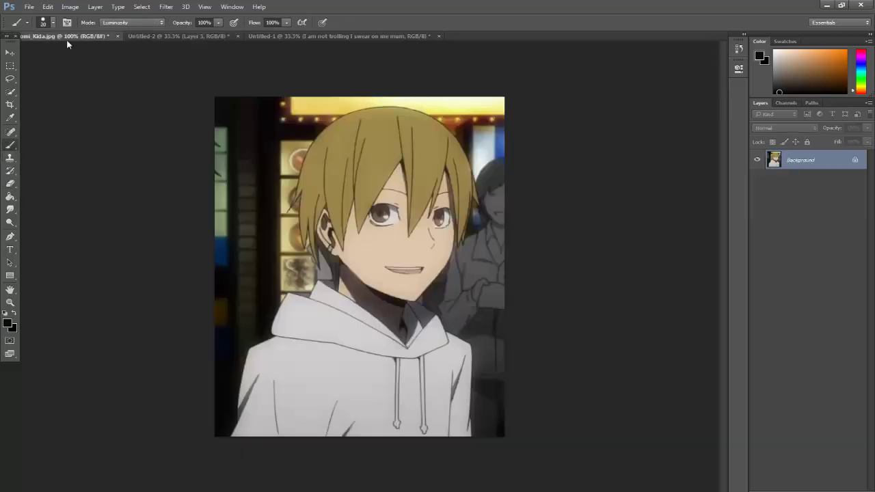
click(156, 36)
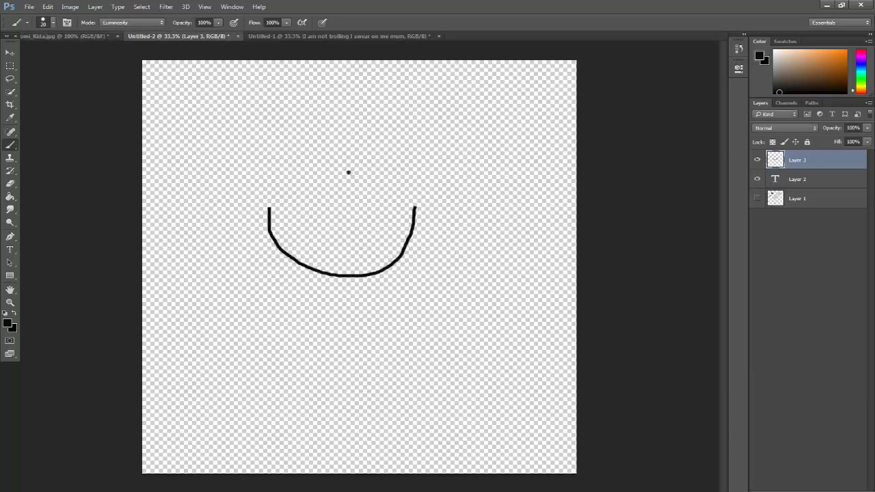
mouse_move(349, 172)
mouse_down()
mouse_move(338, 215)
mouse_move(366, 177)
mouse_move(361, 210)
mouse_move(383, 175)
mouse_up()
Step: Add three more spiky hair strands, then float Untitled-2 in a window beside the reference
click(103, 37)
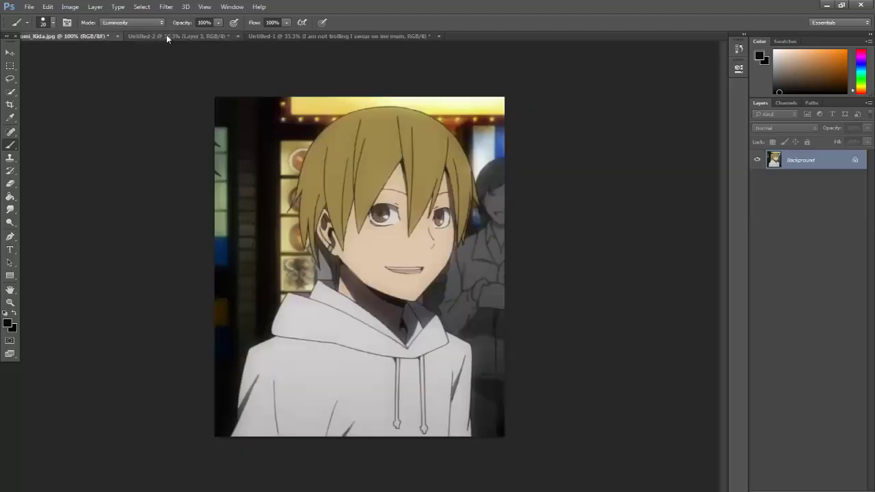
click(167, 35)
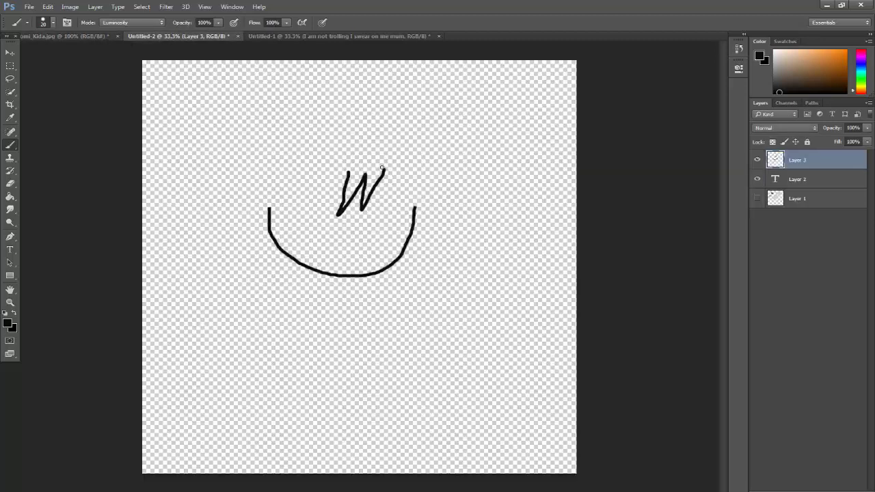
mouse_move(380, 164)
mouse_down()
mouse_move(393, 200)
mouse_move(405, 179)
mouse_move(420, 218)
mouse_move(425, 173)
mouse_up()
mouse_move(290, 160)
mouse_down()
mouse_move(343, 158)
mouse_move(355, 139)
mouse_up()
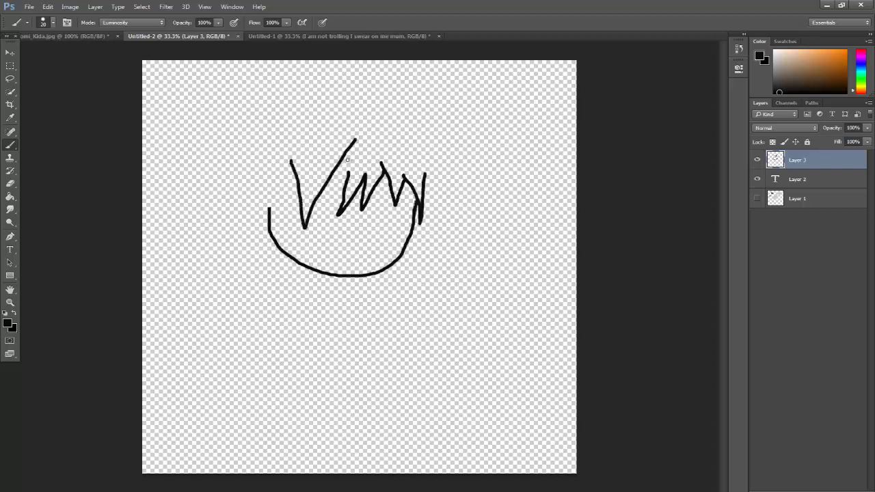
drag(347, 170, 325, 186)
drag(197, 40, 636, 60)
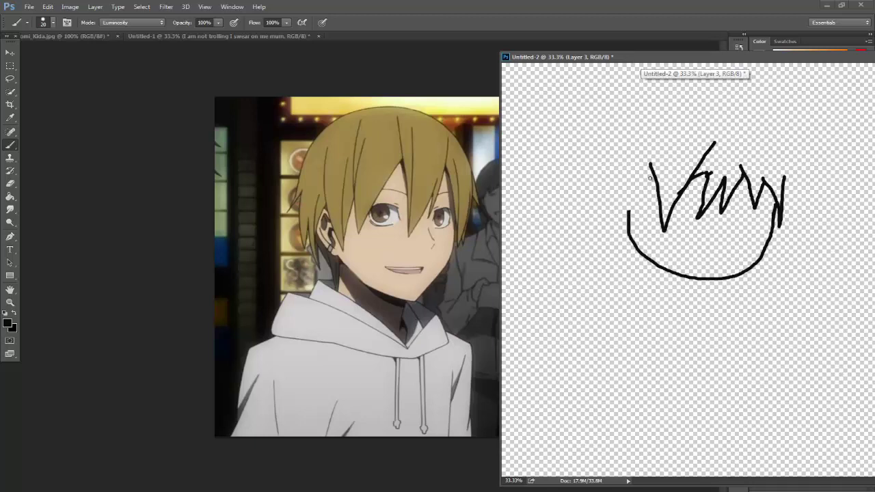
Step: Scribble dark shading into the left fringe and outline the left side and top of the head
mouse_move(646, 231)
mouse_down()
mouse_move(647, 183)
mouse_move(640, 205)
mouse_move(625, 171)
mouse_move(642, 203)
mouse_move(649, 200)
mouse_move(644, 227)
mouse_move(650, 184)
mouse_move(675, 178)
mouse_up()
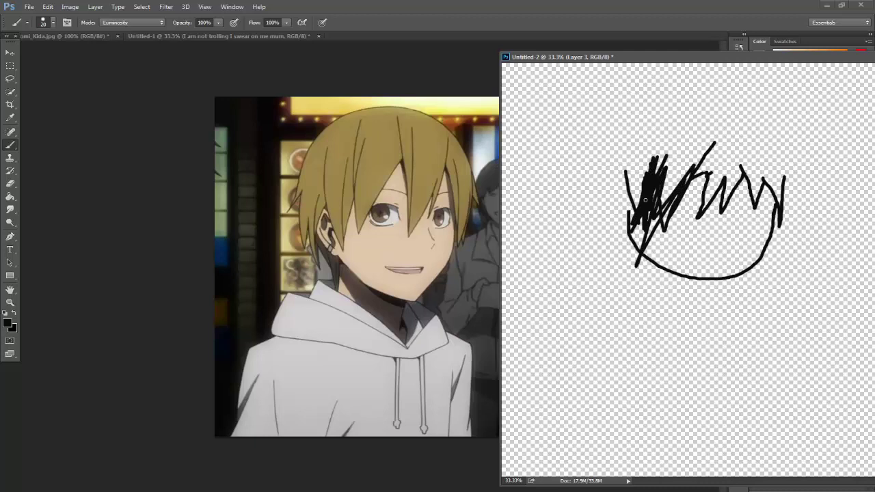
drag(619, 186, 637, 232)
mouse_move(599, 182)
mouse_down()
mouse_move(595, 229)
mouse_move(600, 205)
mouse_move(609, 251)
mouse_move(610, 238)
mouse_move(640, 258)
mouse_up()
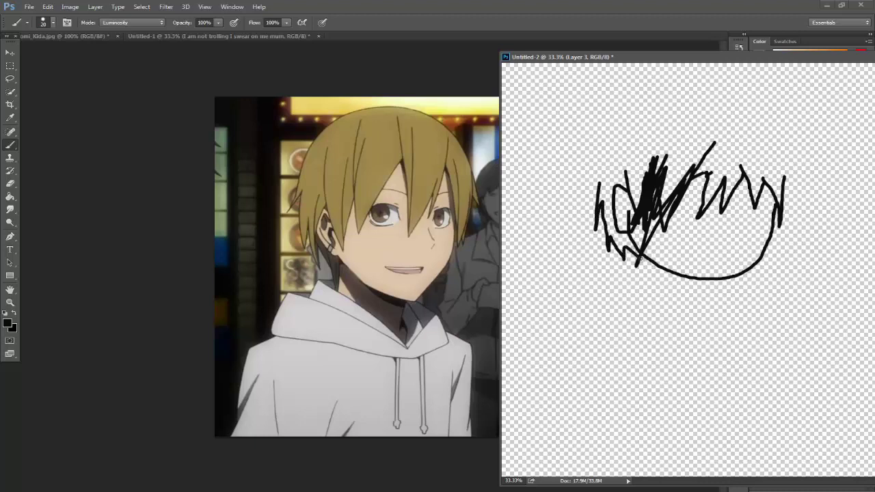
drag(617, 228, 632, 220)
mouse_move(596, 183)
mouse_down()
mouse_move(588, 202)
mouse_move(607, 106)
mouse_up()
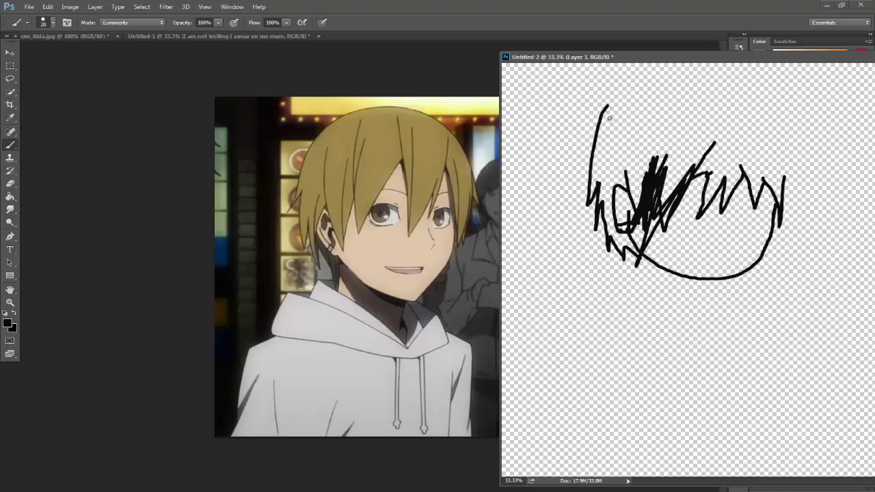
mouse_move(609, 103)
mouse_down()
mouse_move(650, 84)
mouse_move(791, 93)
mouse_move(811, 125)
mouse_move(792, 209)
mouse_move(771, 233)
mouse_up()
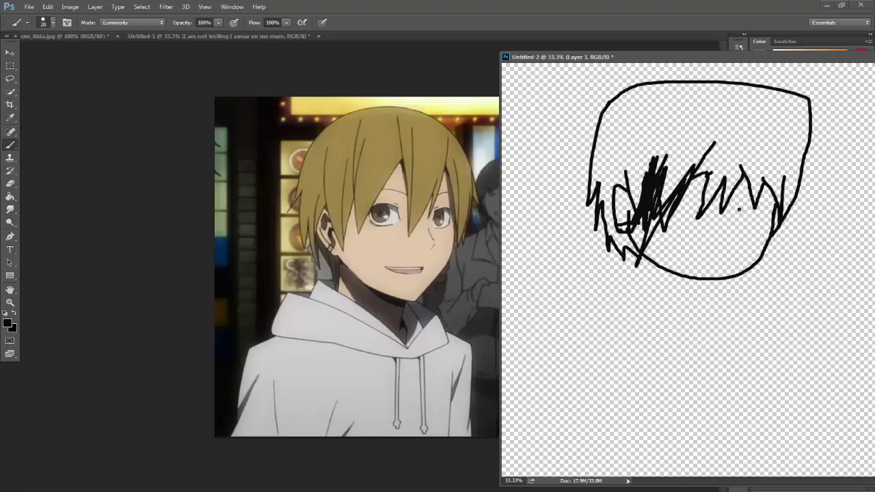
Step: Extend the right-side outline, then draw the nose, a toothy mouth and two neck lines
mouse_move(740, 208)
mouse_down()
mouse_move(767, 206)
mouse_move(764, 224)
mouse_move(692, 207)
mouse_move(677, 216)
mouse_move(698, 220)
mouse_move(691, 210)
mouse_up()
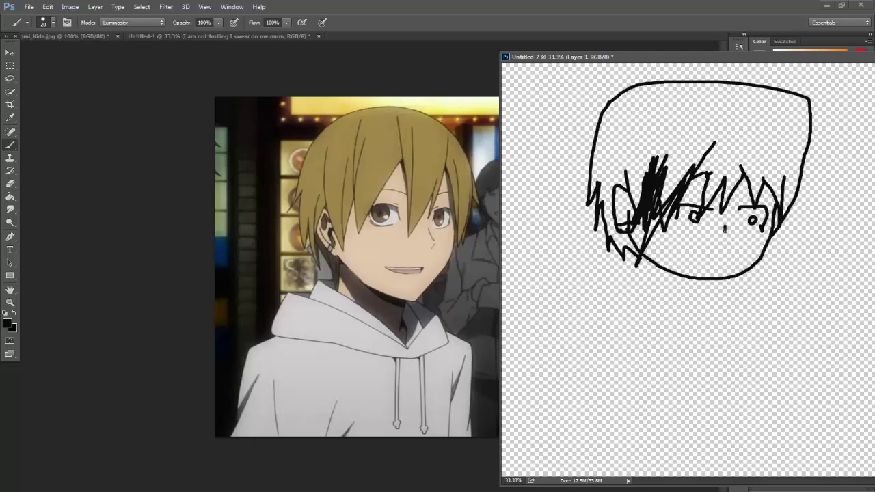
drag(725, 229, 732, 236)
mouse_move(726, 258)
mouse_down()
mouse_move(676, 256)
mouse_move(707, 270)
mouse_move(733, 272)
mouse_move(749, 255)
mouse_move(721, 264)
mouse_move(745, 253)
mouse_move(748, 263)
mouse_up()
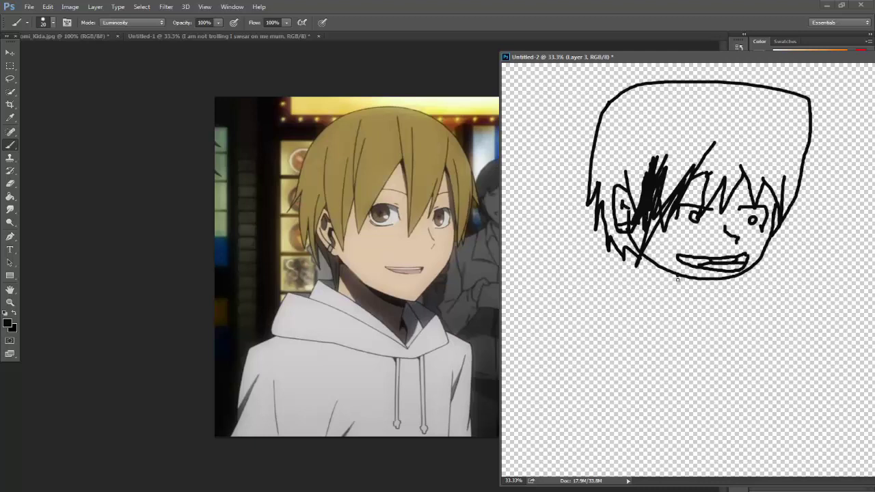
drag(677, 279, 672, 352)
drag(728, 277, 736, 352)
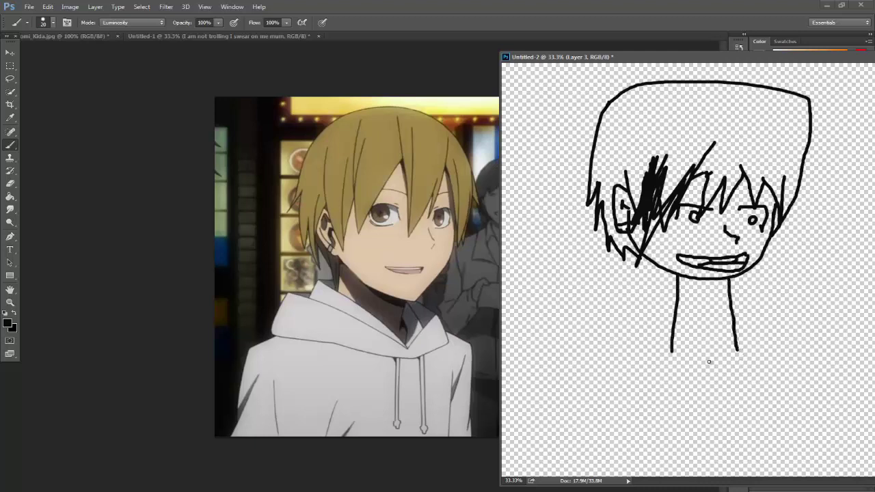
Step: Draw the collar lines, the right shoulder, and the left arm crossing the chest
mouse_move(650, 343)
mouse_down()
mouse_move(696, 363)
mouse_move(728, 359)
mouse_move(759, 337)
mouse_up()
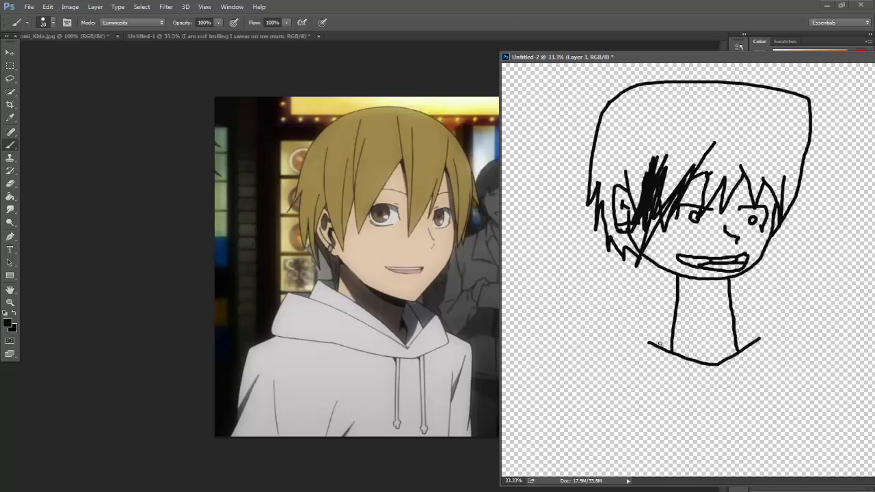
mouse_move(653, 323)
mouse_down()
mouse_move(714, 341)
mouse_move(763, 325)
mouse_up()
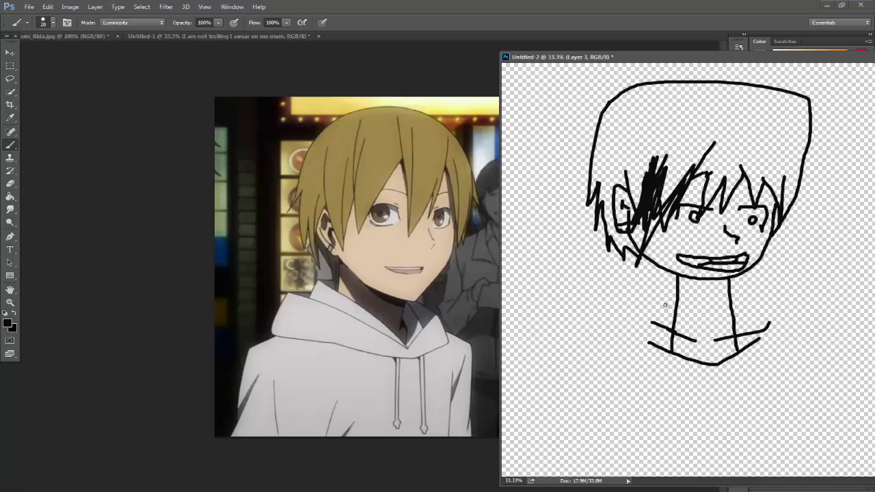
mouse_move(672, 306)
mouse_down()
mouse_move(617, 312)
mouse_move(638, 351)
mouse_up()
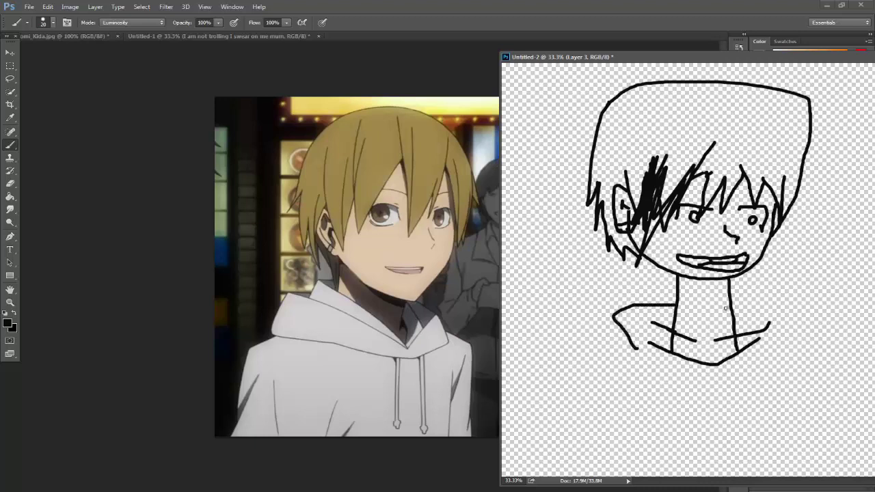
mouse_move(730, 307)
mouse_down()
mouse_move(790, 305)
mouse_move(790, 347)
mouse_move(775, 359)
mouse_up()
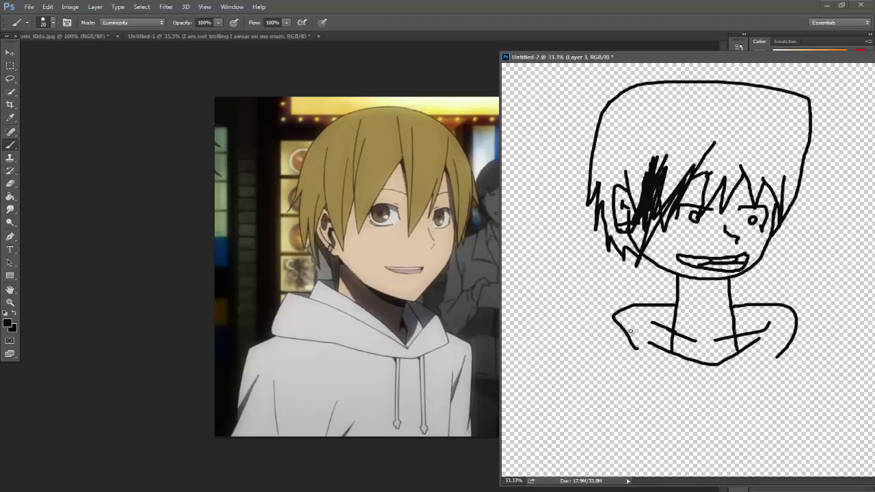
mouse_move(618, 323)
mouse_down()
mouse_move(584, 357)
mouse_move(618, 375)
mouse_move(719, 389)
mouse_move(769, 375)
mouse_move(795, 340)
mouse_up()
Step: Add two looped drawstrings, extend the arms, draw the body sides, and dock the drawing as a tab
mouse_move(725, 390)
mouse_down()
mouse_move(730, 438)
mouse_move(717, 451)
mouse_move(728, 441)
mouse_up()
mouse_move(748, 391)
mouse_down()
mouse_move(782, 441)
mouse_move(801, 448)
mouse_up()
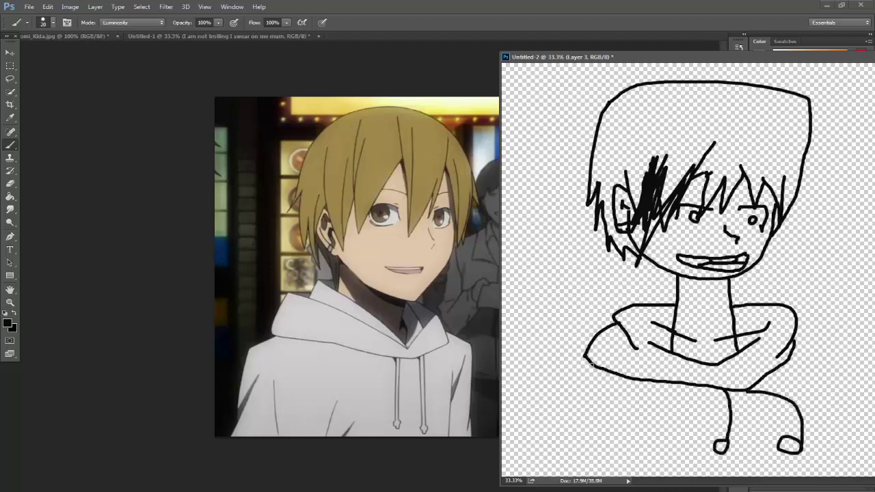
mouse_move(586, 358)
mouse_down()
mouse_move(551, 364)
mouse_move(557, 488)
mouse_up()
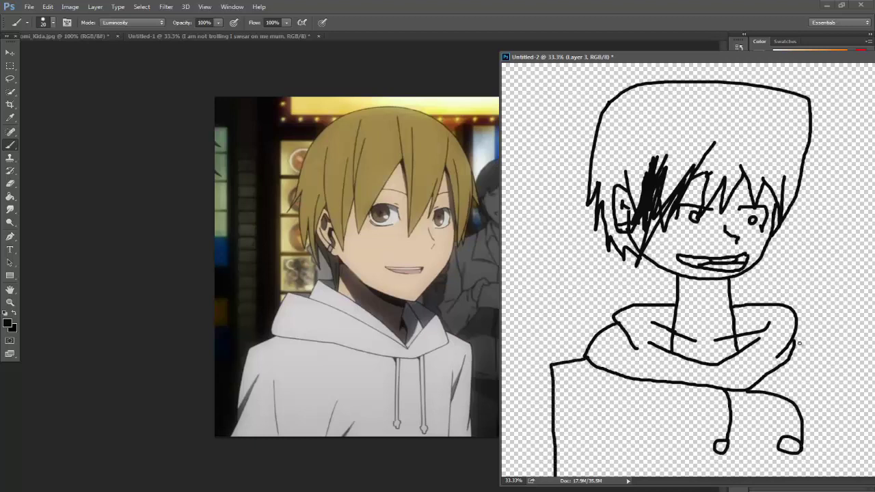
mouse_move(796, 335)
mouse_down()
mouse_move(857, 325)
mouse_move(854, 476)
mouse_up()
click(595, 402)
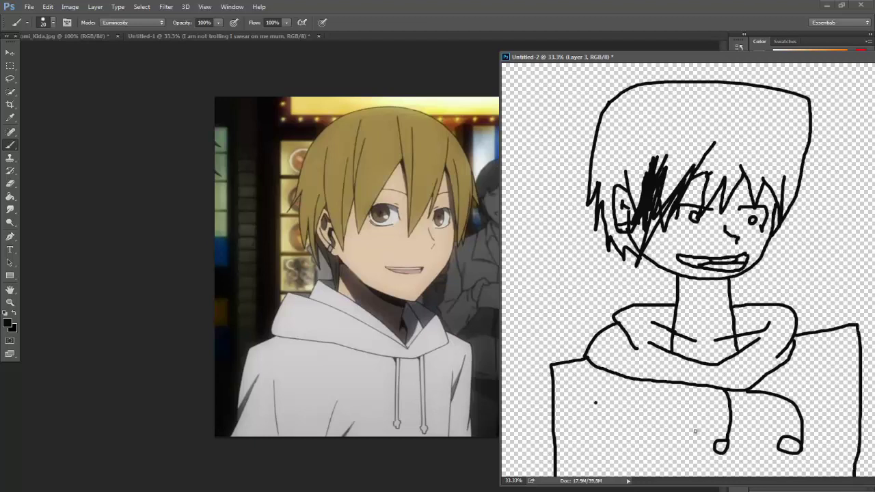
shift+click(697, 430)
drag(646, 417, 645, 485)
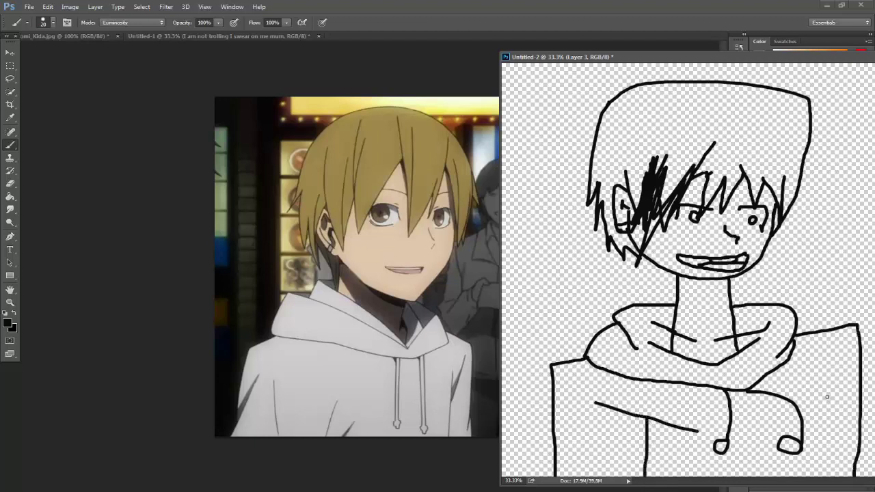
mouse_move(830, 387)
mouse_down()
mouse_move(812, 412)
mouse_move(827, 476)
mouse_up()
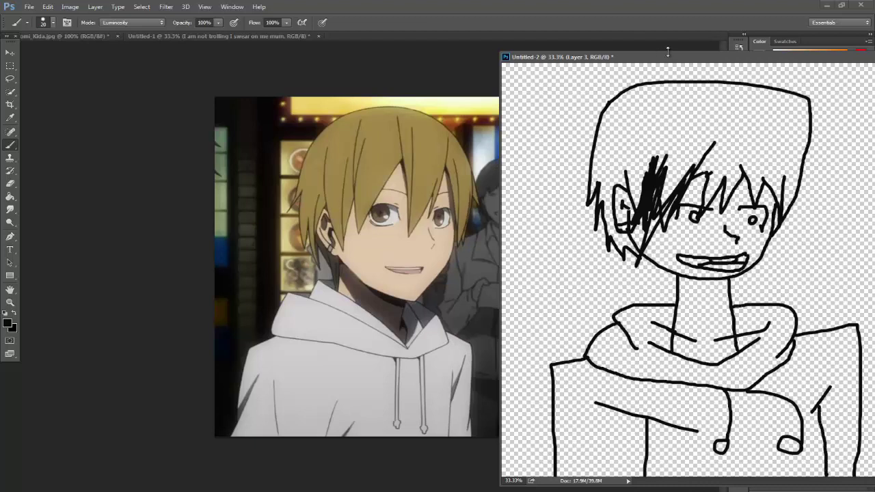
drag(660, 59, 462, 30)
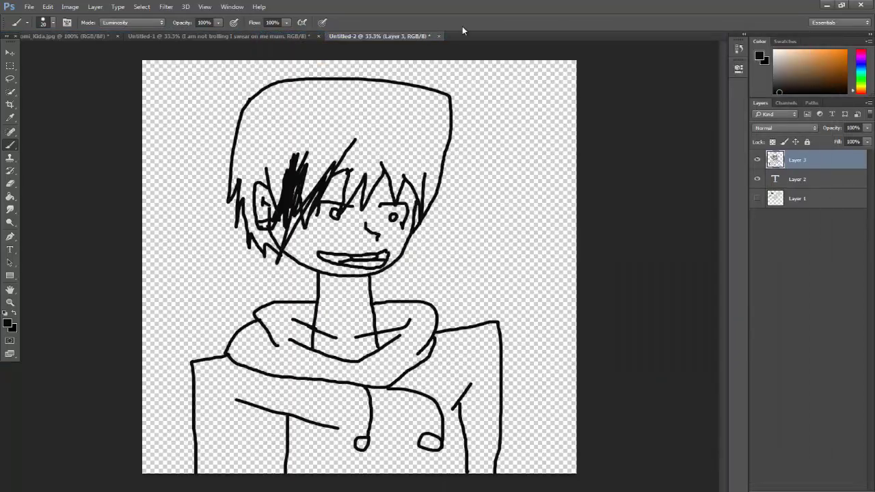
Step: Show Layer 1's colour blobs, sample the skin tone, and switch to the Paint Bucket
click(756, 199)
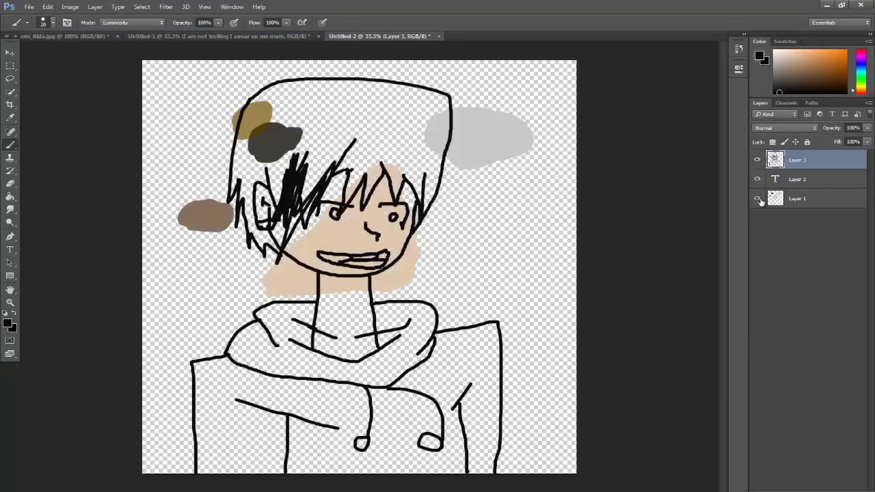
key(i)
click(336, 237)
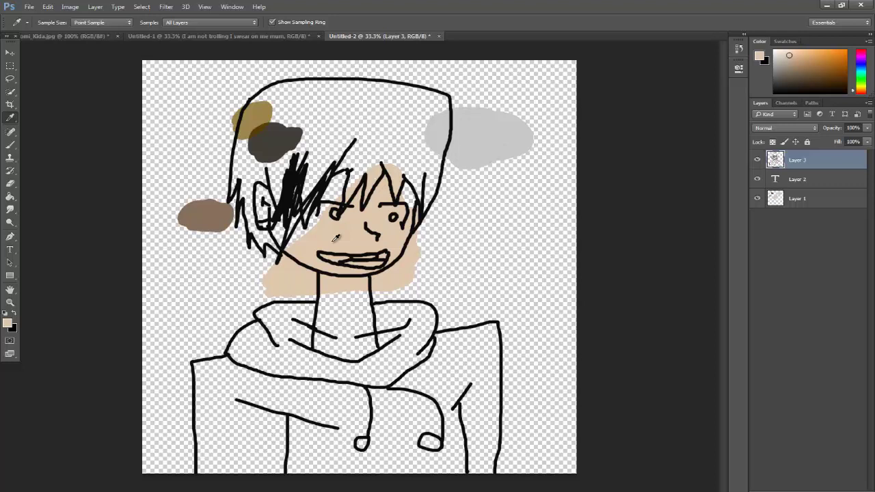
key(g)
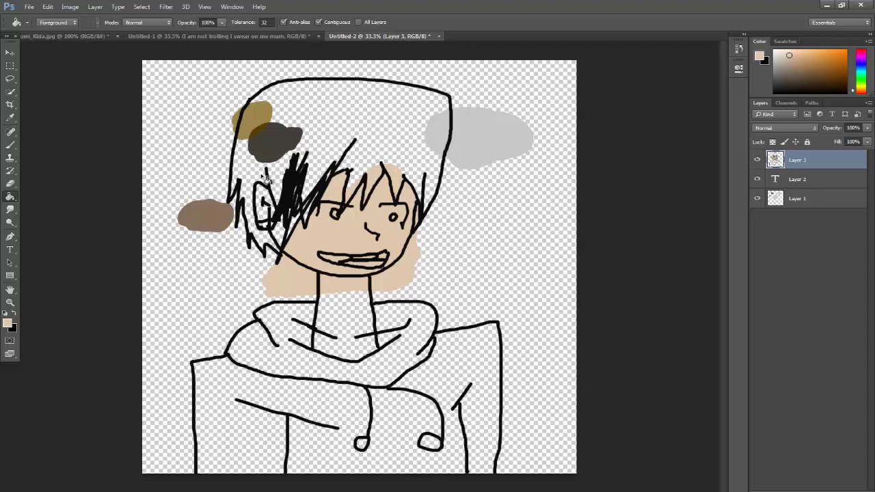
Step: Sample the brown blob to brush pupils into both eyes, then sample the gold hair colour
key(i)
click(211, 214)
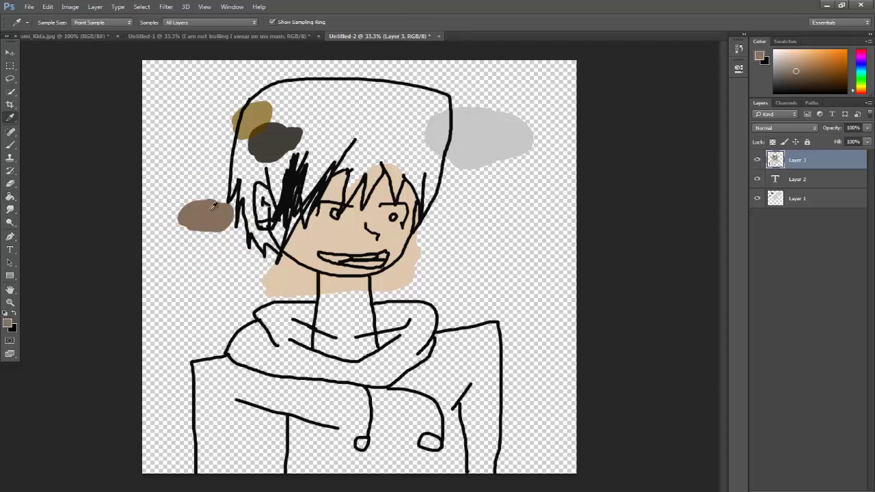
key(b)
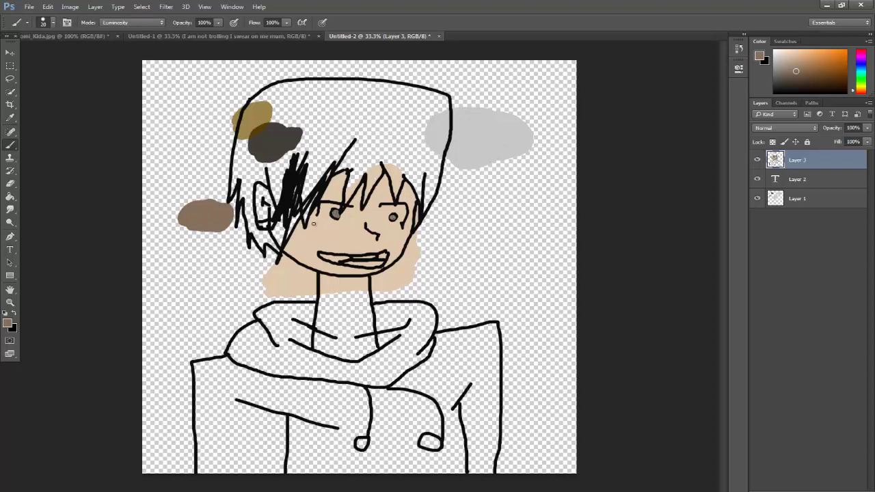
key(i)
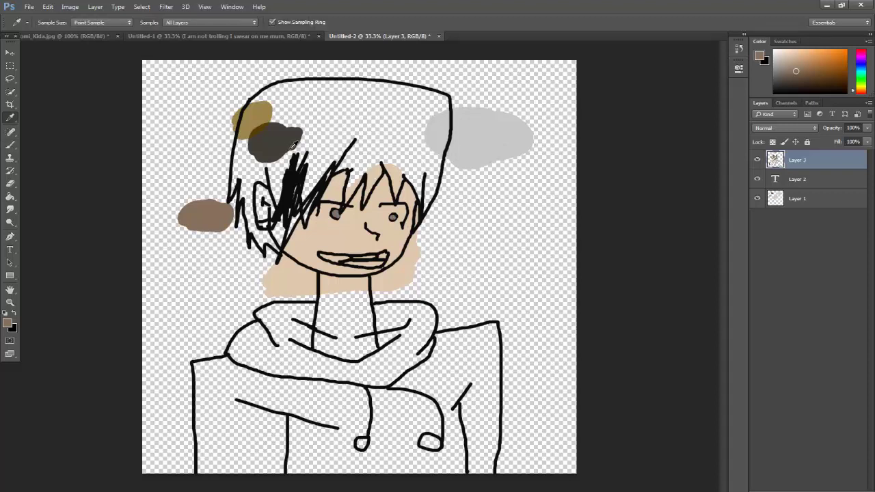
click(263, 111)
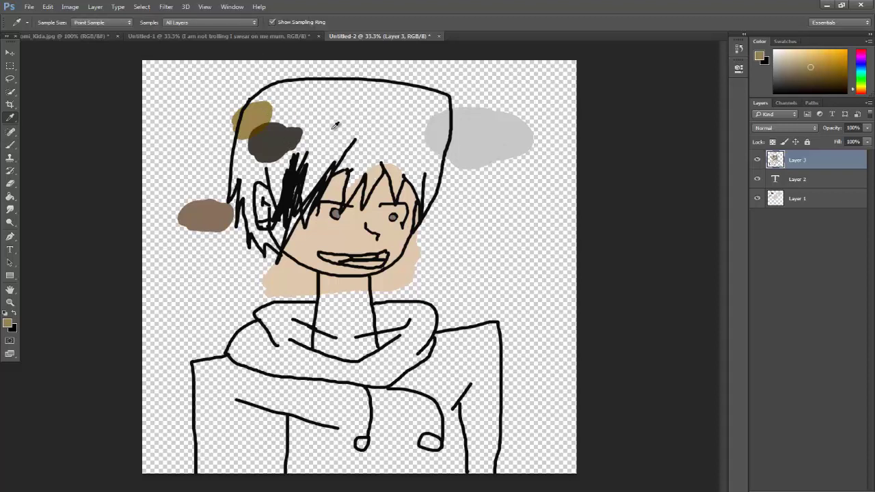
Step: Try gold Paint Bucket fills on the hair, undoing them when they recolour the outlines
key(b)
key(g)
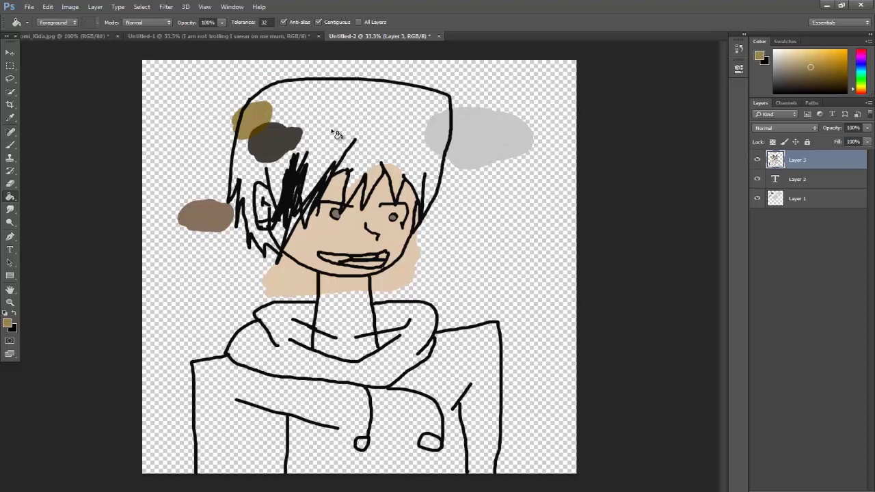
click(336, 134)
click(291, 230)
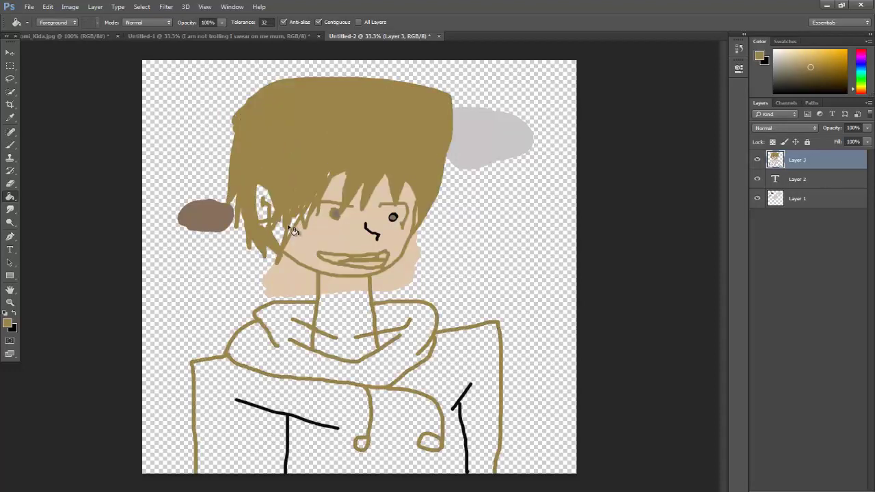
key(ctrl+z)
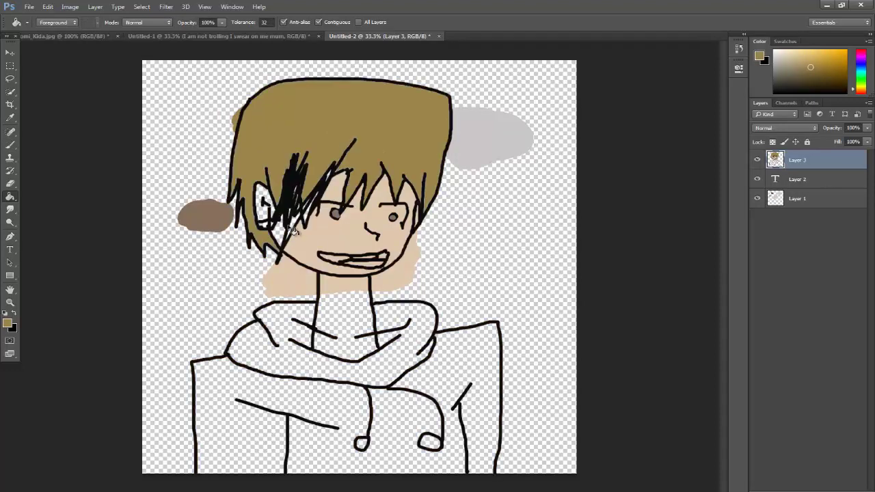
click(284, 233)
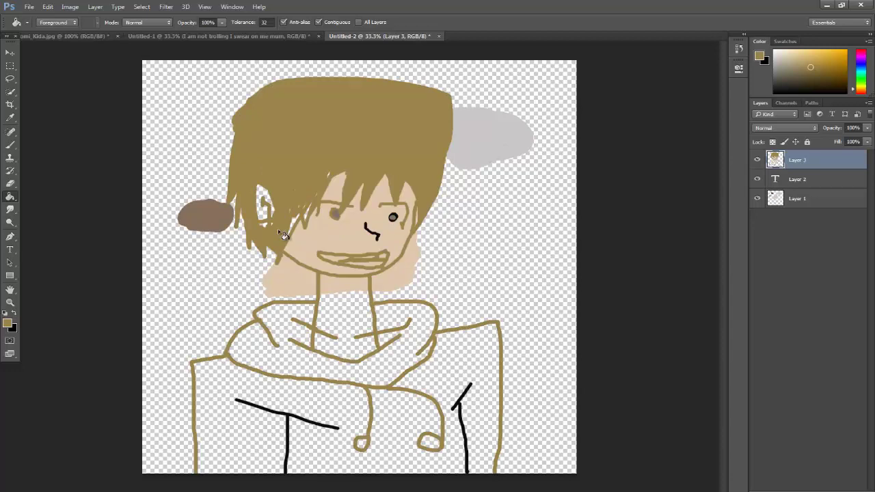
key(ctrl+z)
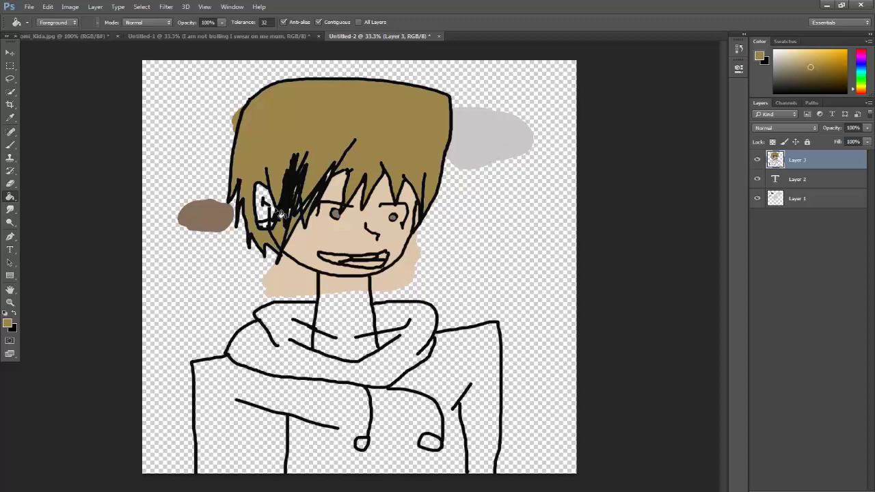
Step: Sample the face's skin tone and fill the inside of the ear with it
key(i)
click(346, 231)
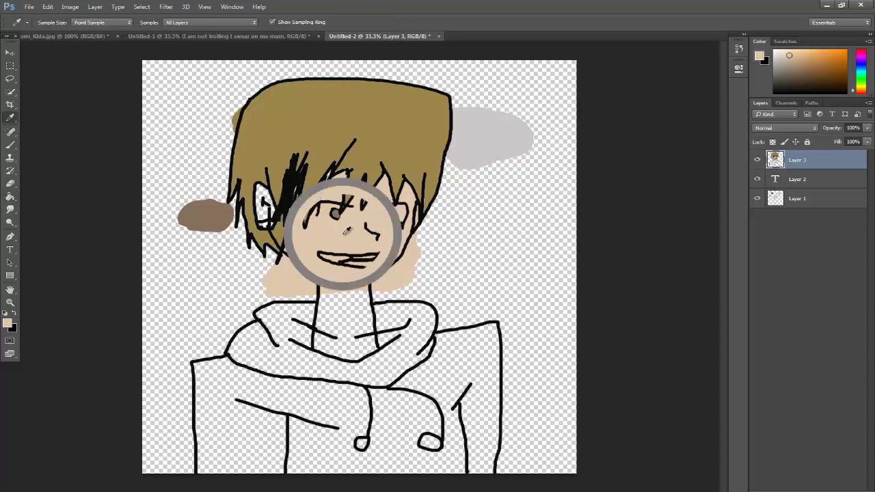
key(g)
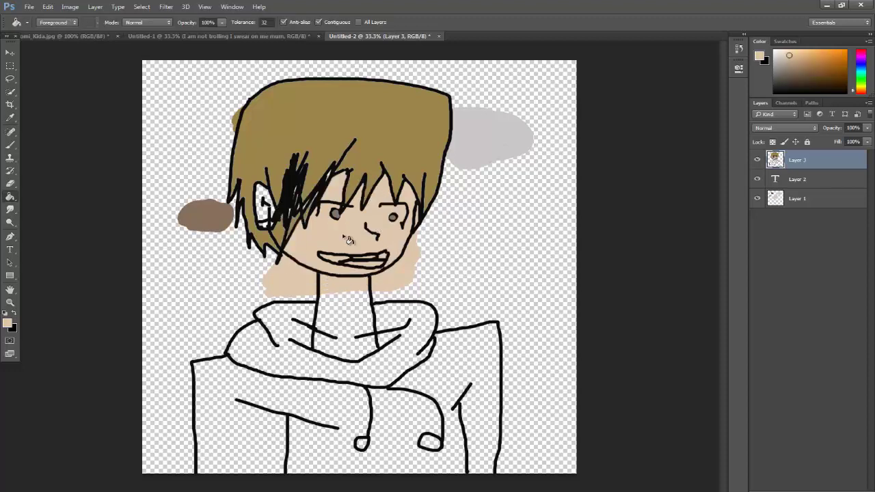
click(267, 213)
Step: Fill the neck with the skin tone sampled from the face
key(i)
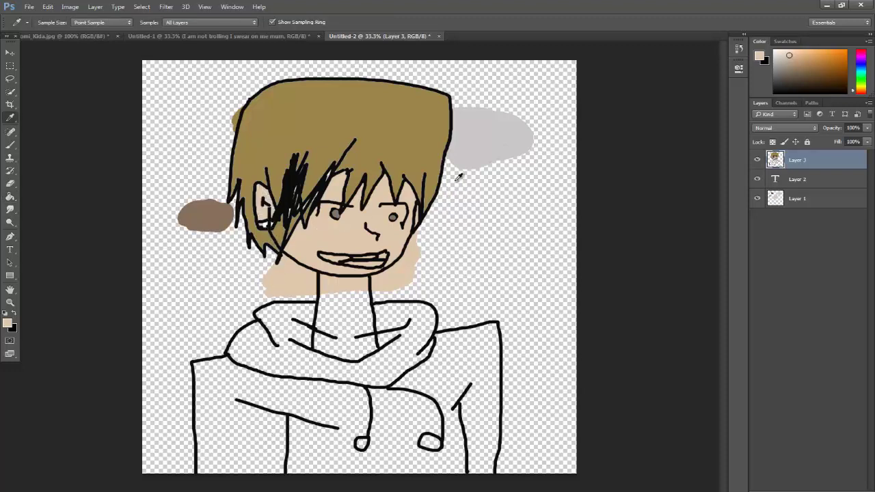
click(468, 149)
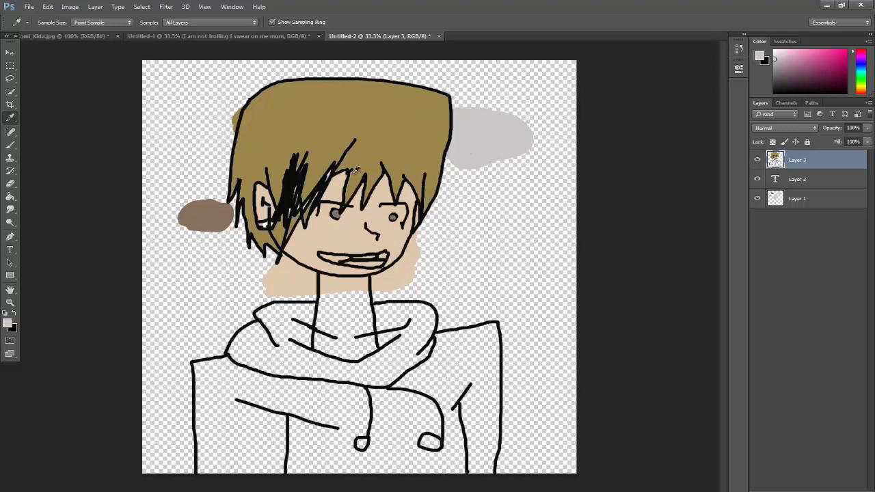
key(g)
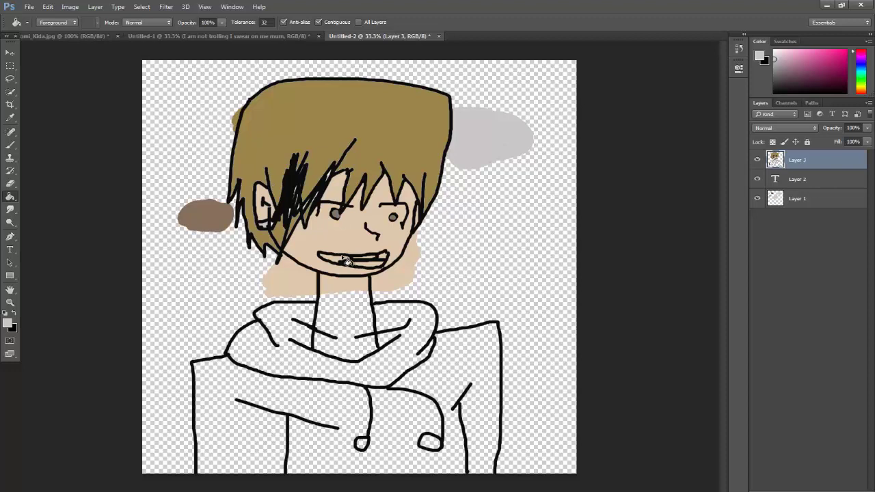
key(i)
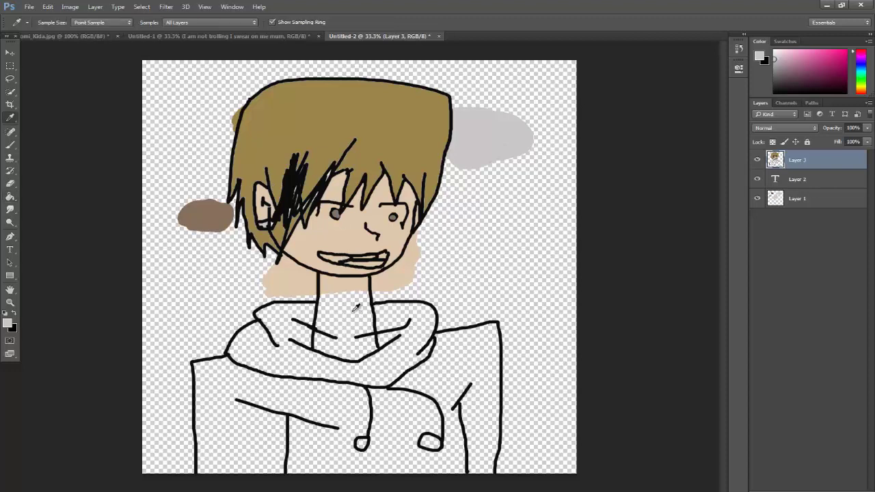
click(349, 289)
key(g)
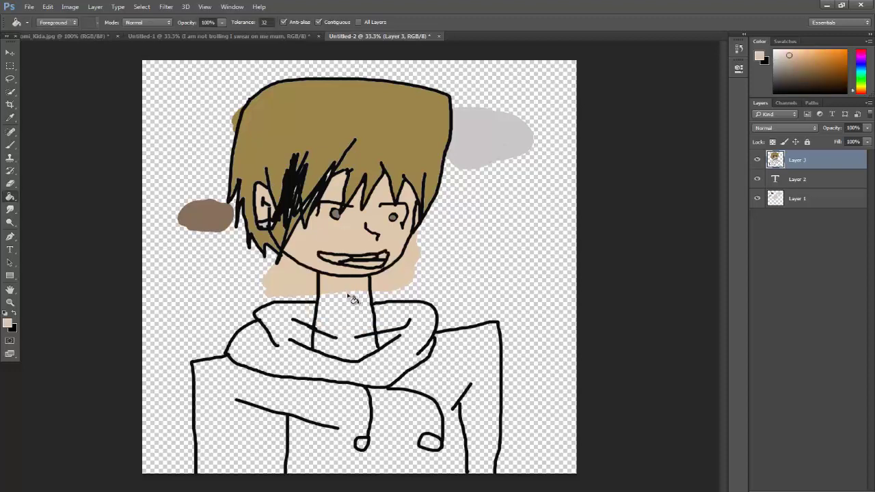
click(351, 307)
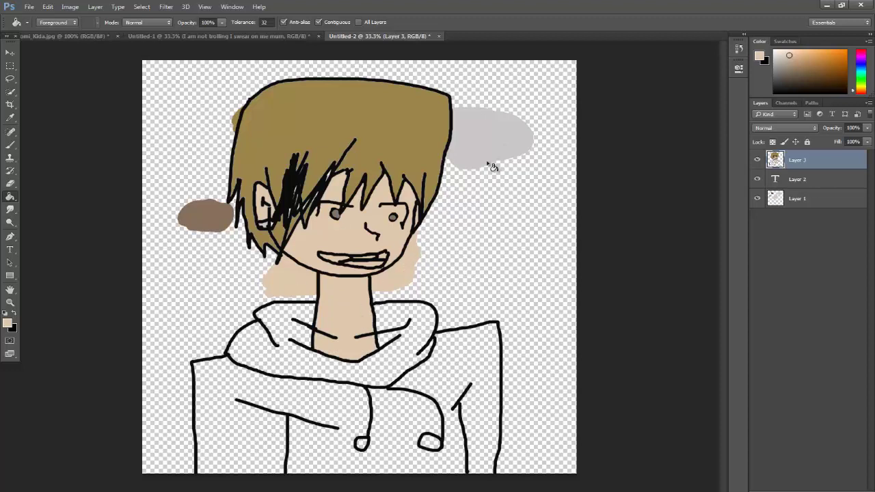
Step: Sample the light grey blob and fill the hood with it
key(i)
click(490, 137)
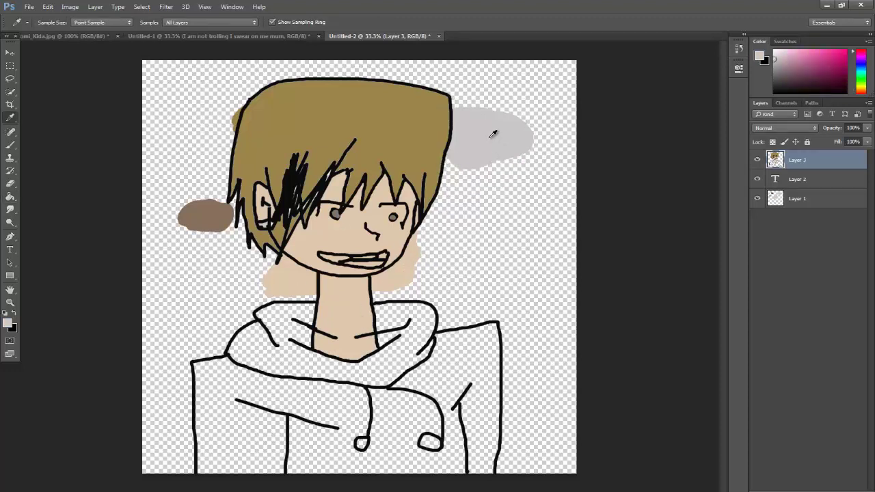
key(b)
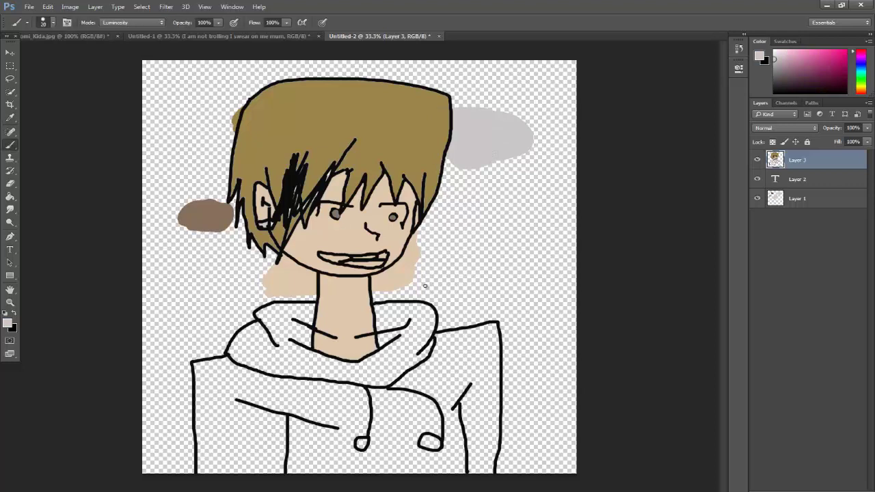
key(g)
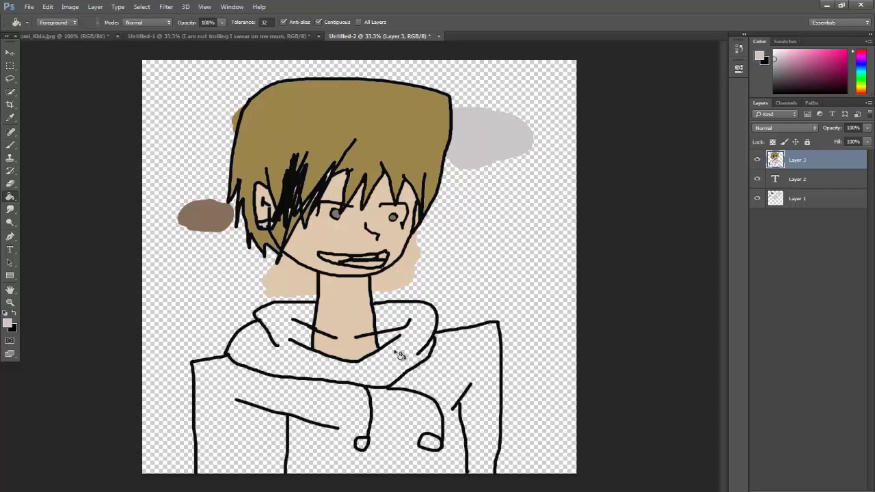
click(399, 354)
Step: Fill the hoodie body and both drawstring loops with light grey
click(435, 377)
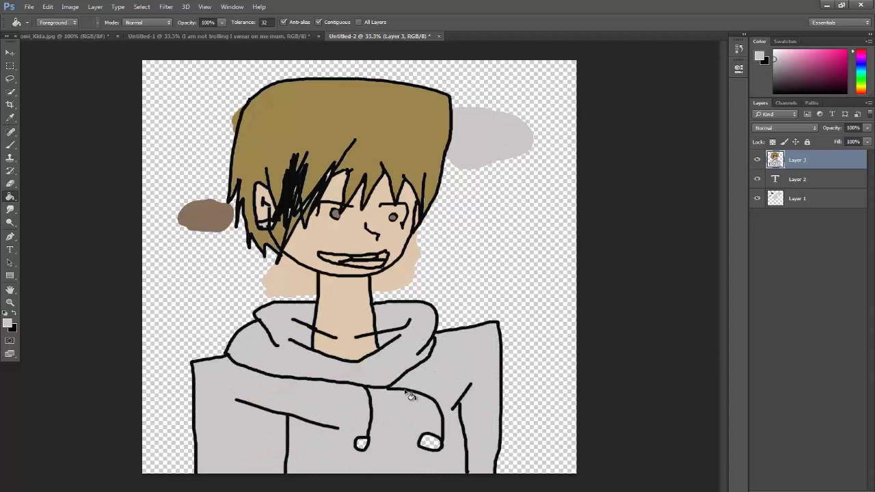
click(369, 444)
click(432, 443)
Step: Brush darker grey shading on the hoodie's lower left, shoulder, hood edge, fold and right edge
drag(783, 69, 775, 78)
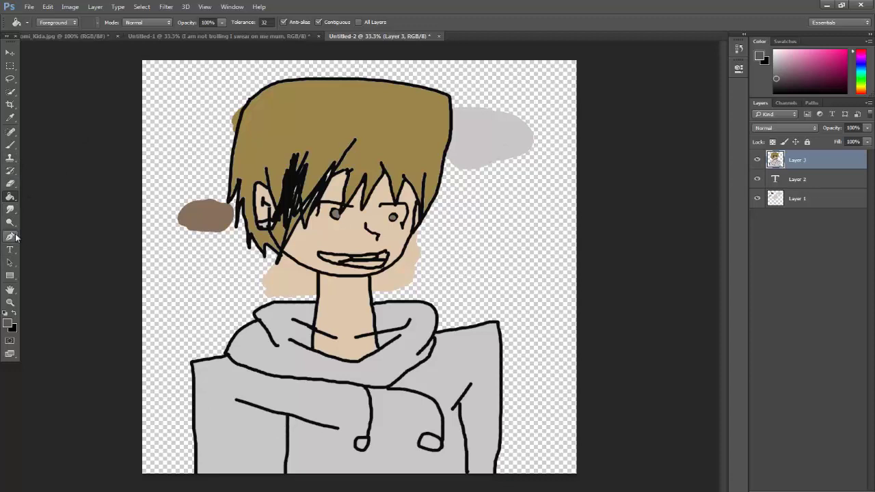
click(12, 147)
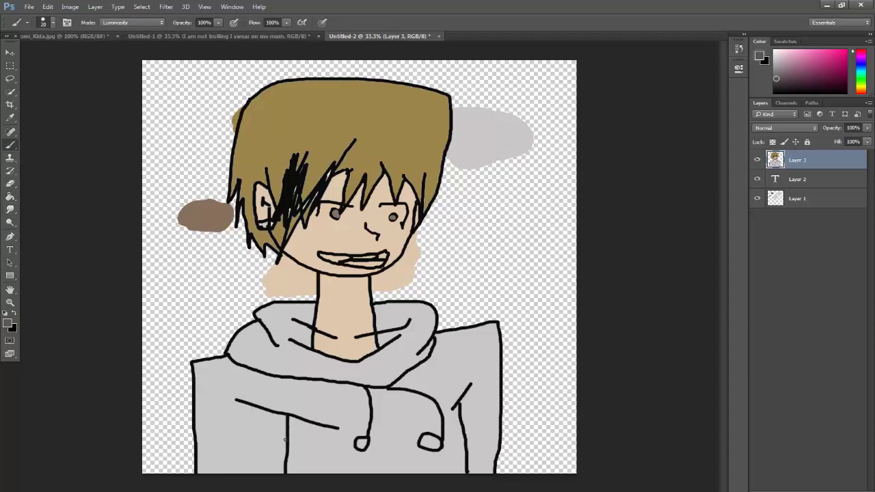
mouse_move(228, 425)
mouse_down()
mouse_move(248, 449)
mouse_move(232, 452)
mouse_move(236, 468)
mouse_move(220, 457)
mouse_up()
mouse_move(240, 381)
mouse_down()
mouse_move(288, 392)
mouse_move(227, 365)
mouse_up()
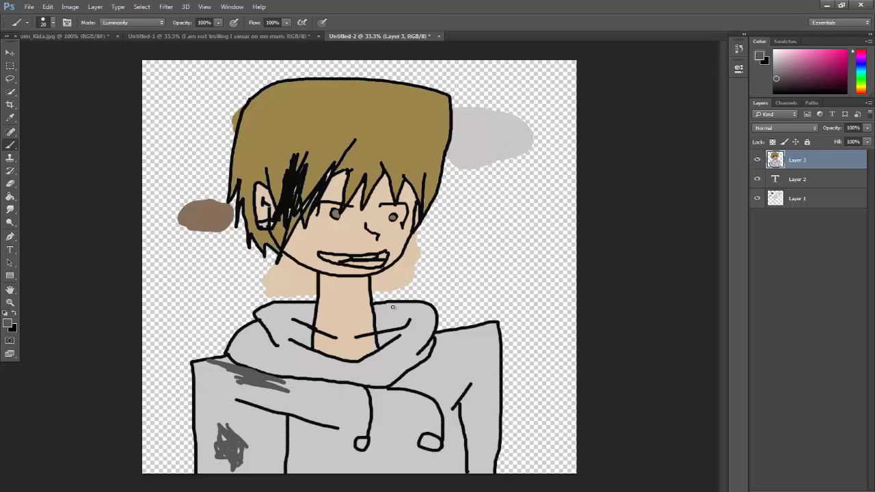
mouse_move(392, 307)
mouse_down()
mouse_move(376, 306)
mouse_move(414, 304)
mouse_move(387, 309)
mouse_up()
drag(356, 381, 375, 384)
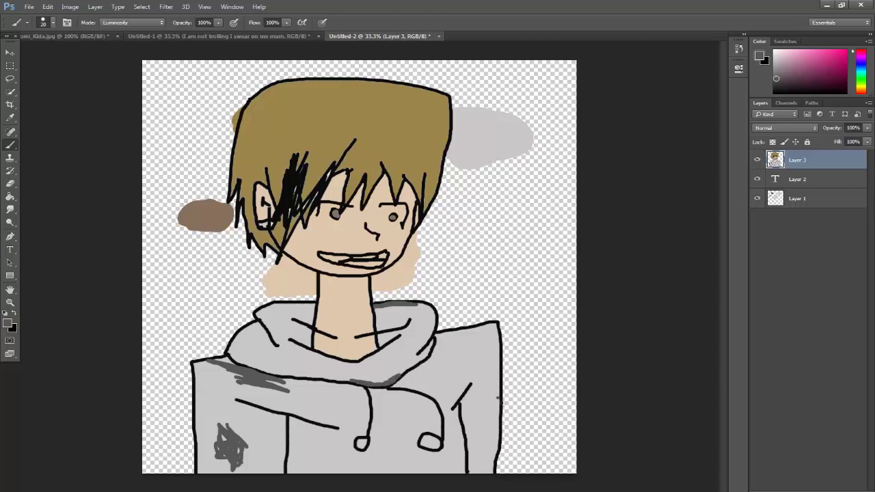
mouse_move(498, 398)
mouse_down()
mouse_move(500, 465)
mouse_move(508, 434)
mouse_move(491, 462)
mouse_move(496, 468)
mouse_up()
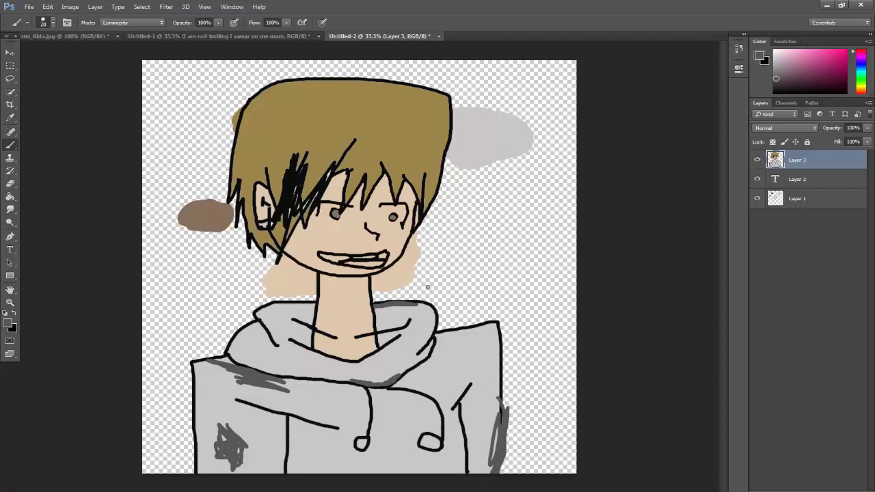
Step: Choose bright red and paint the lips
click(860, 51)
click(837, 54)
click(834, 59)
drag(344, 258, 330, 257)
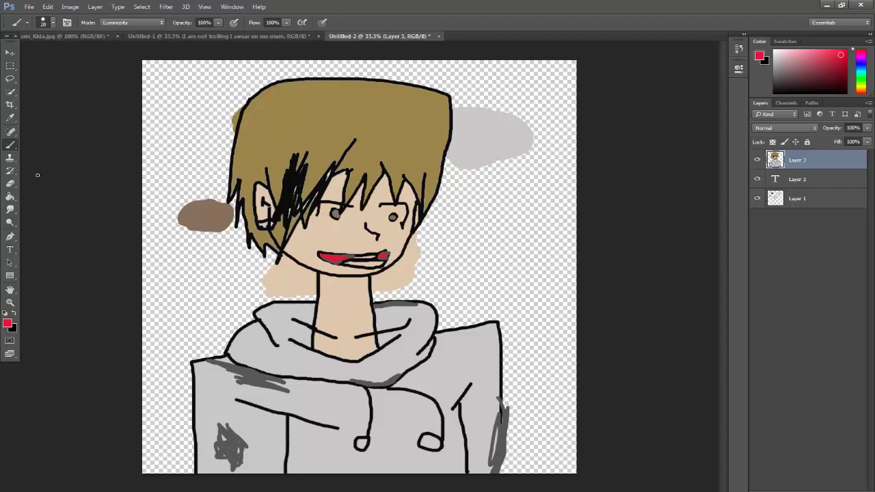
Step: Fill the teeth with white using the Paint Bucket
click(10, 196)
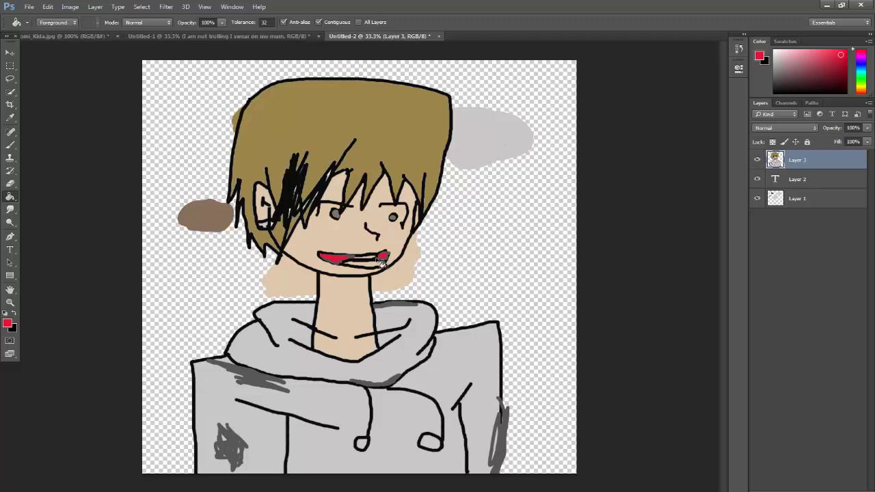
drag(801, 74, 759, 54)
click(369, 260)
Step: Undo a stray red fill over the face and choose dark red for the mouth interior
click(835, 51)
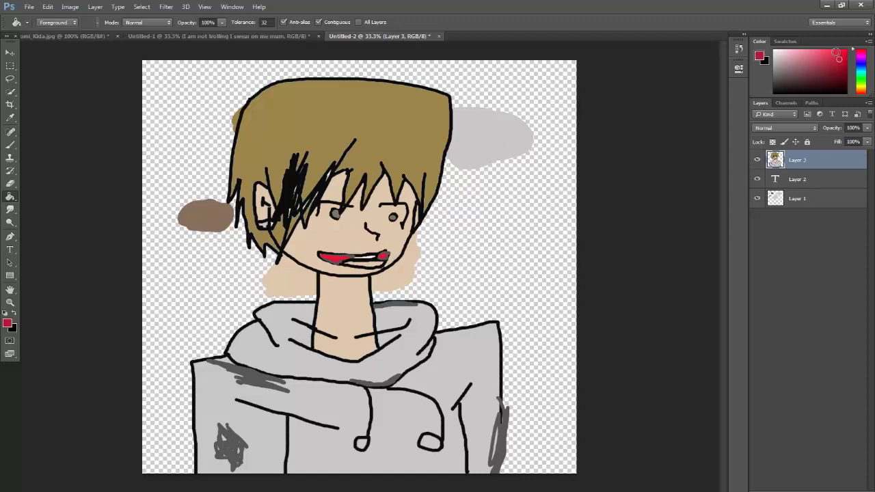
click(356, 265)
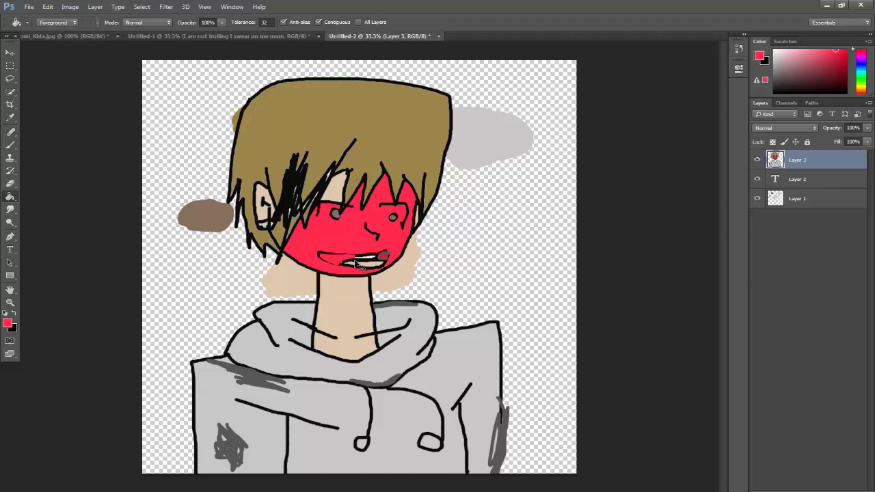
key(ctrl+z)
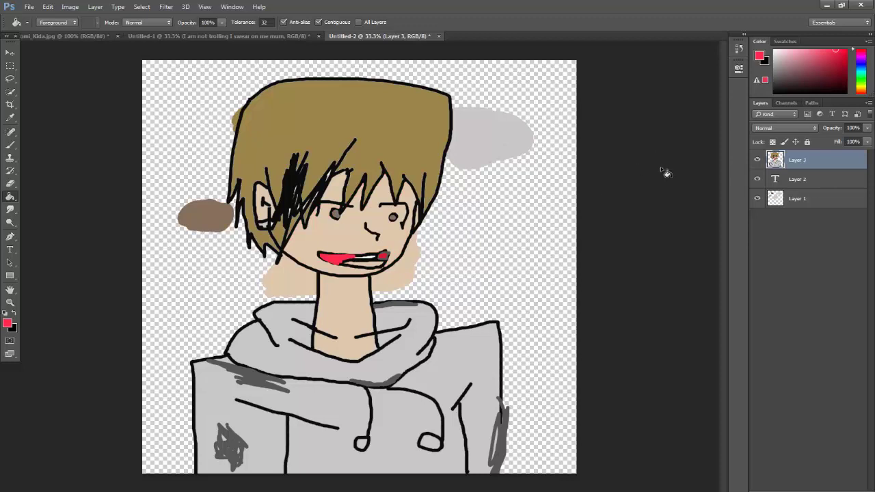
mouse_move(830, 78)
mouse_down()
mouse_move(827, 68)
mouse_move(839, 80)
mouse_move(829, 74)
mouse_up()
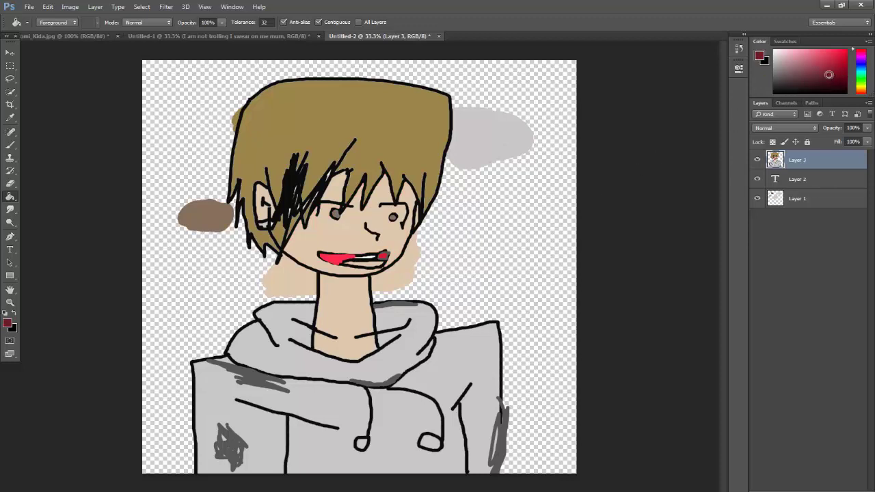
Step: Fill the lower inside of the mouth with dark red
click(374, 264)
key(i)
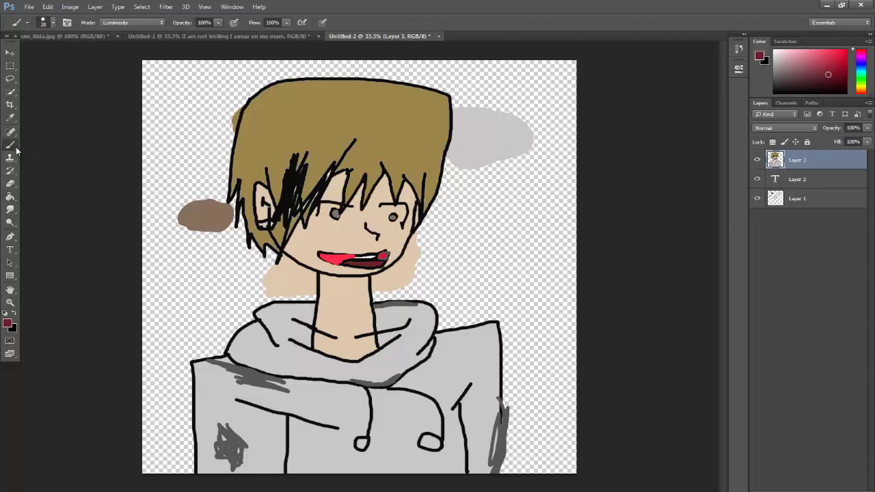
click(7, 324)
click(649, 245)
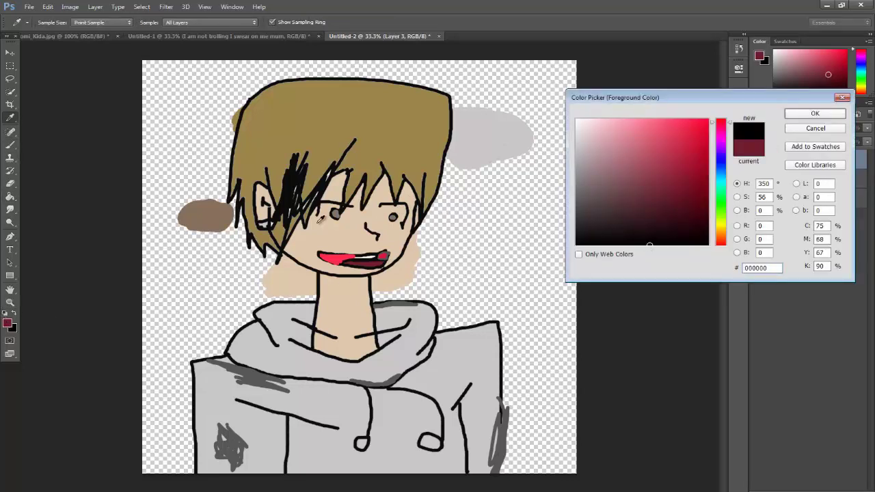
click(843, 97)
Step: Switch to a black brush and draw a short dark line near the eyes
key(b)
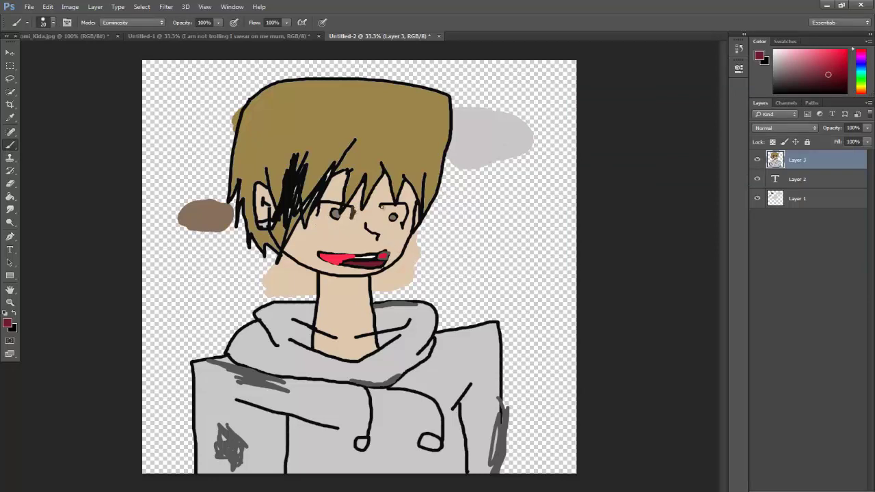
click(814, 79)
click(789, 93)
mouse_move(353, 210)
mouse_down()
mouse_move(354, 222)
mouse_move(354, 207)
mouse_move(381, 215)
mouse_up()
Step: Check the omi_Kida.jpg reference image, then return to the Untitled-2 drawing
click(99, 37)
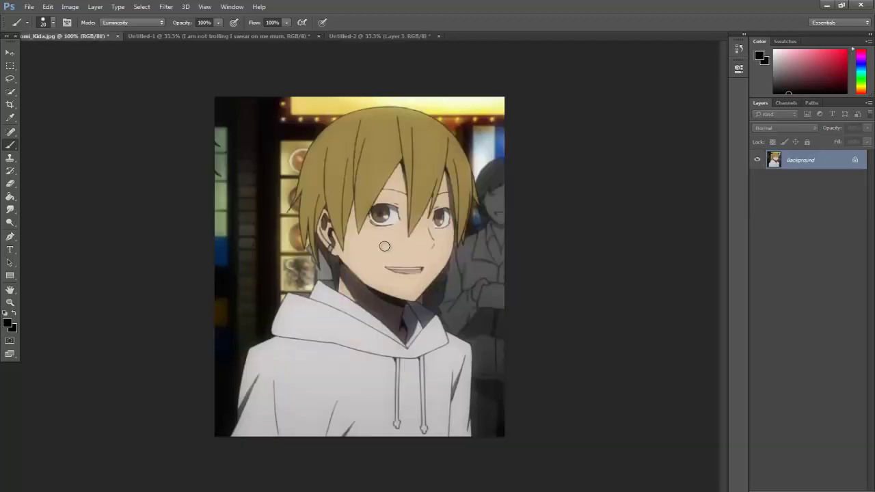
mouse_move(381, 236)
mouse_down()
mouse_move(405, 230)
mouse_move(387, 240)
mouse_move(351, 237)
mouse_move(483, 236)
mouse_move(356, 241)
mouse_up()
key(ctrl+shift+Tab)
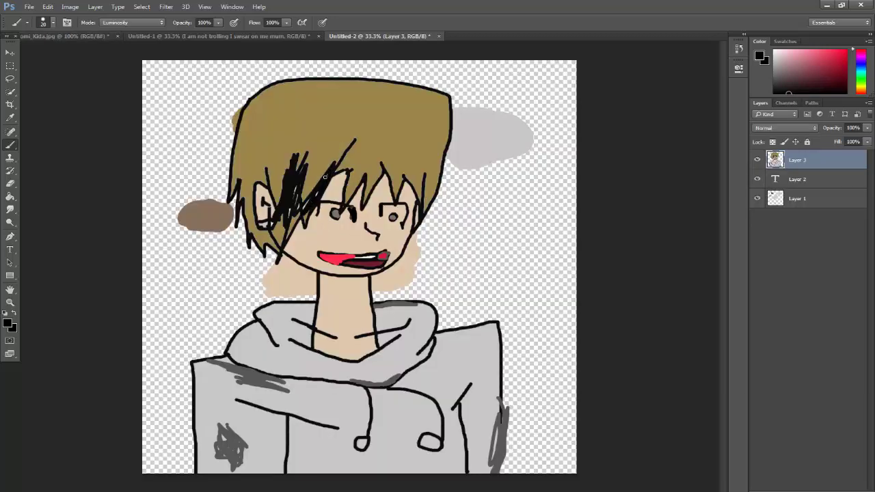
Step: Paint the black fringe streak solid down toward the jaw and add a stroke above the right eye
mouse_move(326, 176)
mouse_down()
mouse_move(301, 204)
mouse_move(293, 198)
mouse_move(289, 236)
mouse_move(301, 204)
mouse_move(285, 247)
mouse_up()
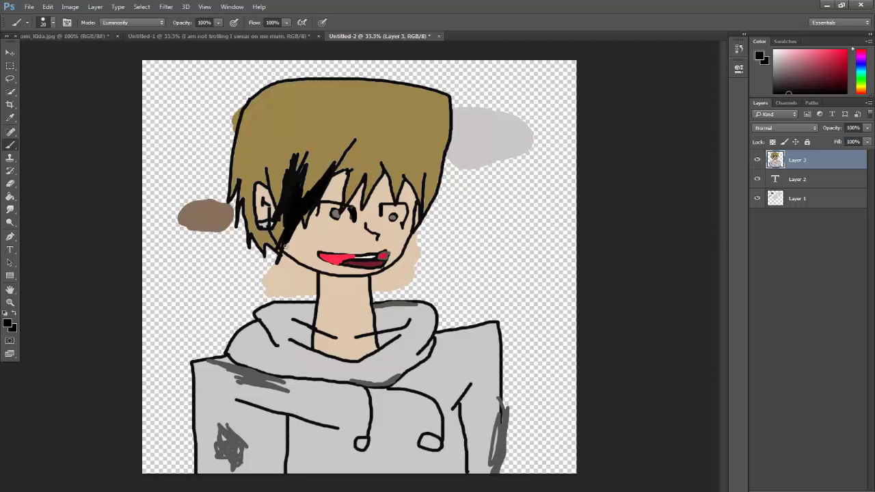
mouse_move(297, 206)
mouse_down()
mouse_move(276, 232)
mouse_move(280, 221)
mouse_up()
mouse_move(313, 194)
mouse_down()
mouse_move(303, 216)
mouse_move(315, 173)
mouse_move(308, 192)
mouse_move(348, 141)
mouse_move(311, 186)
mouse_move(307, 159)
mouse_move(336, 154)
mouse_move(301, 199)
mouse_move(331, 144)
mouse_move(298, 174)
mouse_move(327, 163)
mouse_up()
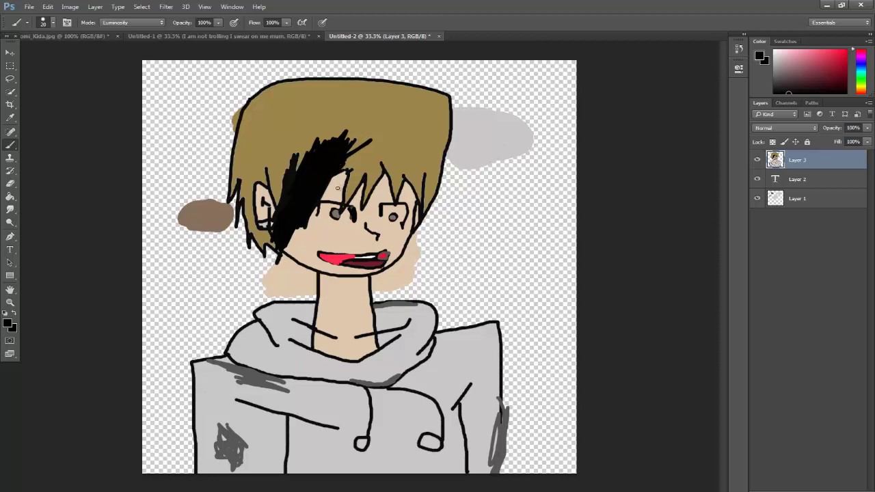
drag(376, 198, 406, 199)
Step: Draw the raised right arm with a hand and the raised left arm with fingers
mouse_move(505, 409)
mouse_down()
mouse_move(525, 301)
mouse_move(551, 302)
mouse_move(544, 283)
mouse_move(568, 284)
mouse_move(572, 299)
mouse_move(558, 301)
mouse_move(549, 322)
mouse_move(501, 472)
mouse_up()
mouse_move(214, 356)
mouse_down()
mouse_move(230, 302)
mouse_move(189, 289)
mouse_move(191, 355)
mouse_up()
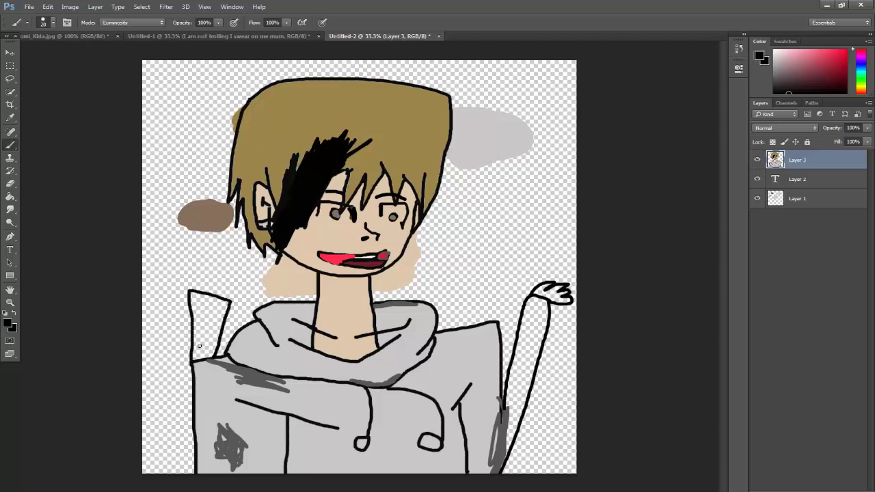
mouse_move(231, 300)
mouse_down()
mouse_move(199, 276)
mouse_move(211, 295)
mouse_move(185, 276)
mouse_move(189, 297)
mouse_move(167, 298)
mouse_move(205, 310)
mouse_up()
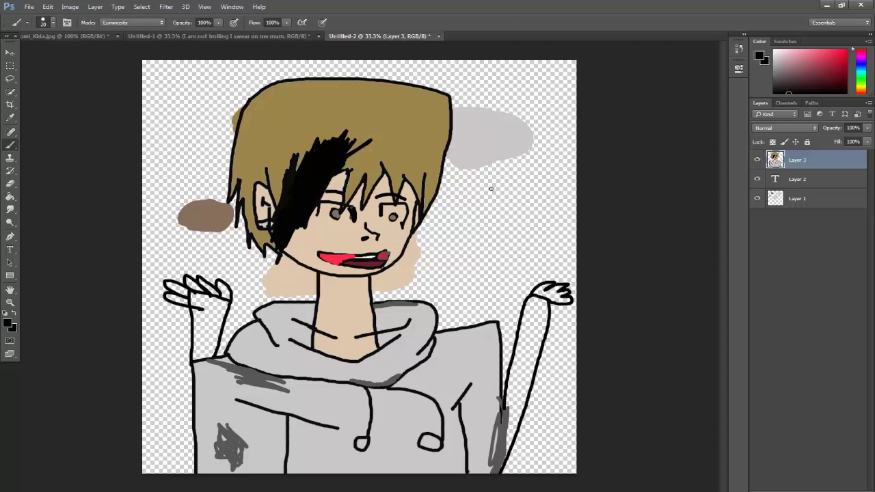
Step: Hand-write 'Sup boobilia' beside the face, dotting both i's
drag(470, 179, 453, 202)
drag(474, 183, 512, 198)
drag(441, 229, 447, 253)
mouse_move(464, 243)
mouse_down()
mouse_move(496, 263)
mouse_move(530, 265)
mouse_up()
click(522, 248)
mouse_move(537, 257)
mouse_down()
mouse_move(536, 267)
mouse_move(557, 259)
mouse_move(562, 272)
mouse_move(576, 250)
mouse_up()
click(538, 251)
mouse_move(576, 337)
mouse_down()
mouse_move(548, 376)
mouse_move(544, 472)
mouse_up()
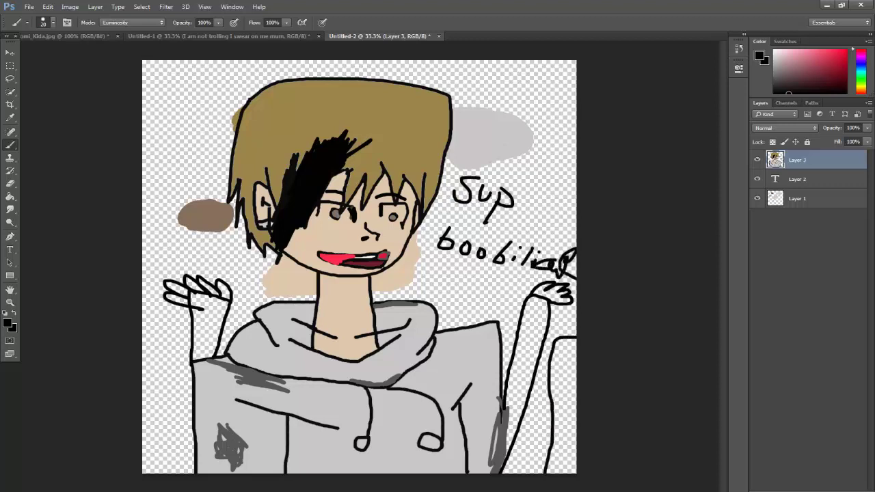
Step: Darken the hair's left edge with black streaks and add lines to the neck
drag(345, 301, 331, 342)
drag(265, 104, 236, 226)
drag(239, 205, 245, 248)
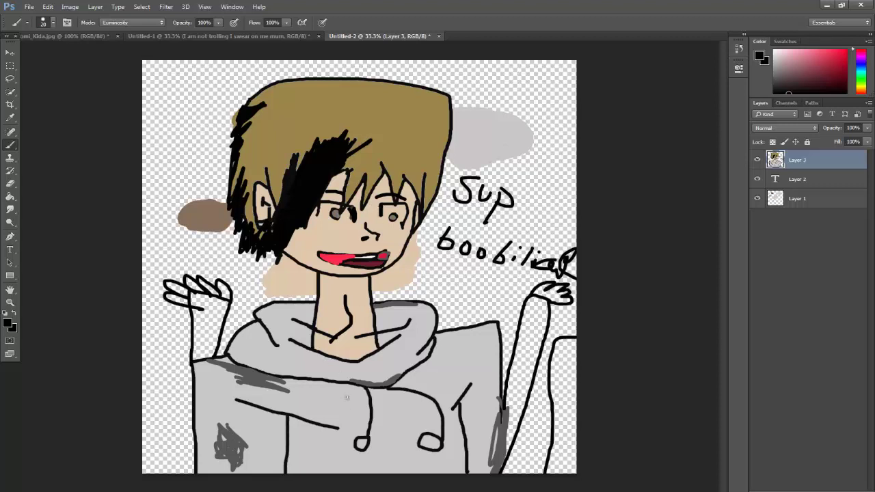
Step: Fill both raised arms with the hoodie's light grey
key(i)
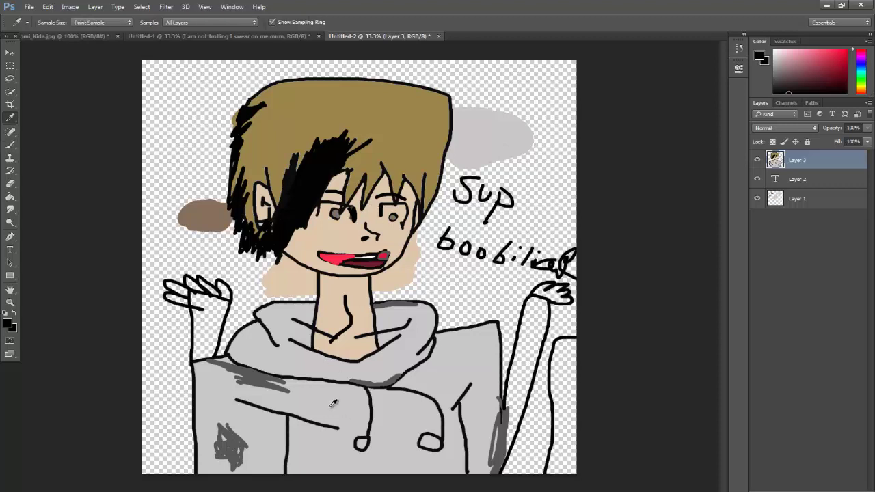
click(328, 406)
key(g)
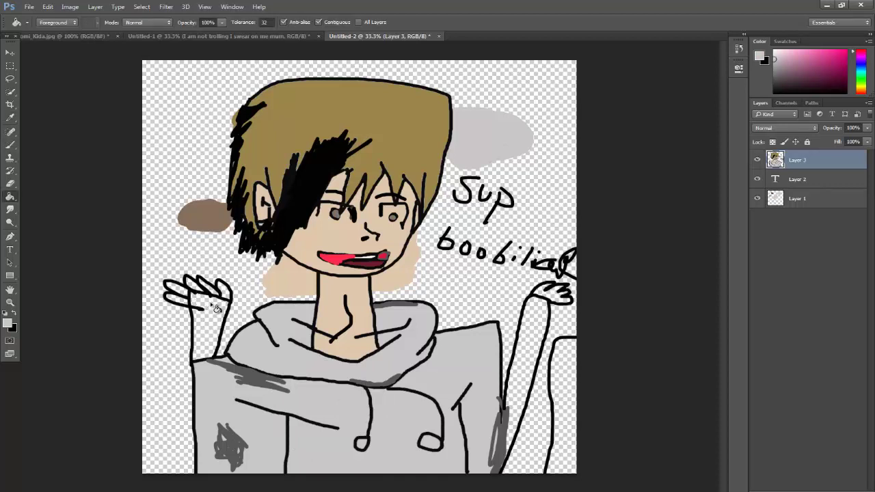
click(214, 308)
click(532, 349)
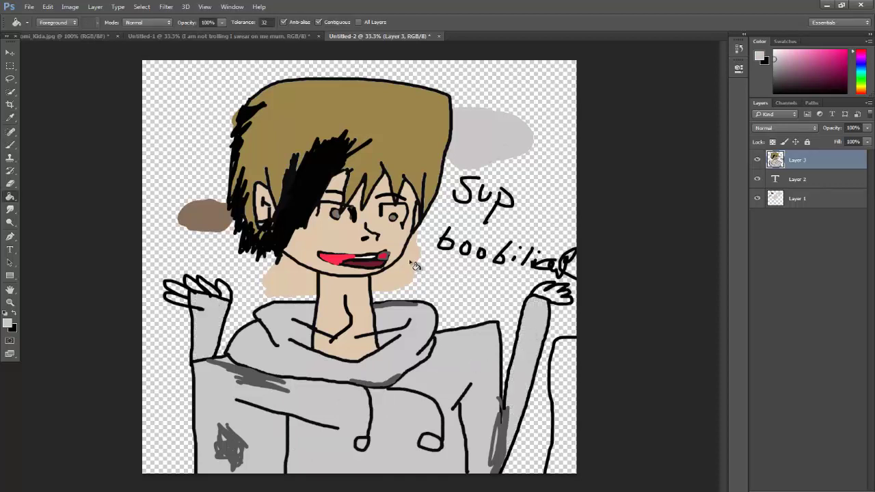
Step: Fill both hands, including the leftover white fingers, with the face's skin tone
key(i)
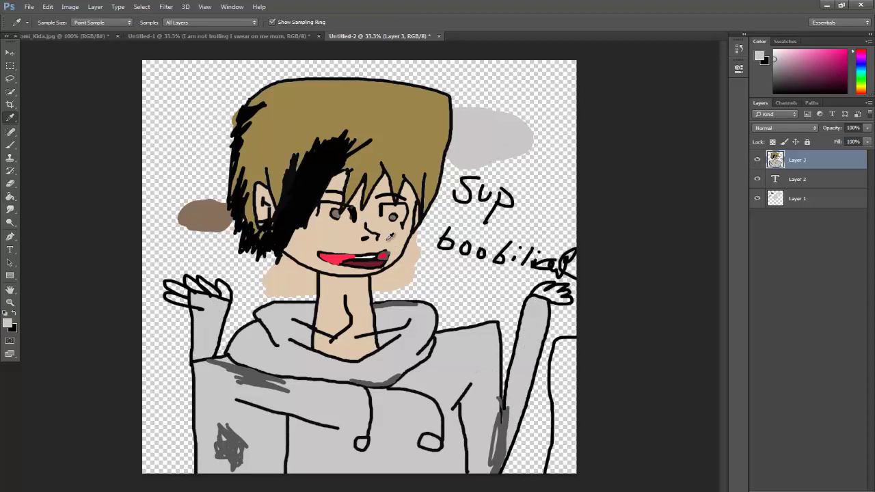
click(387, 240)
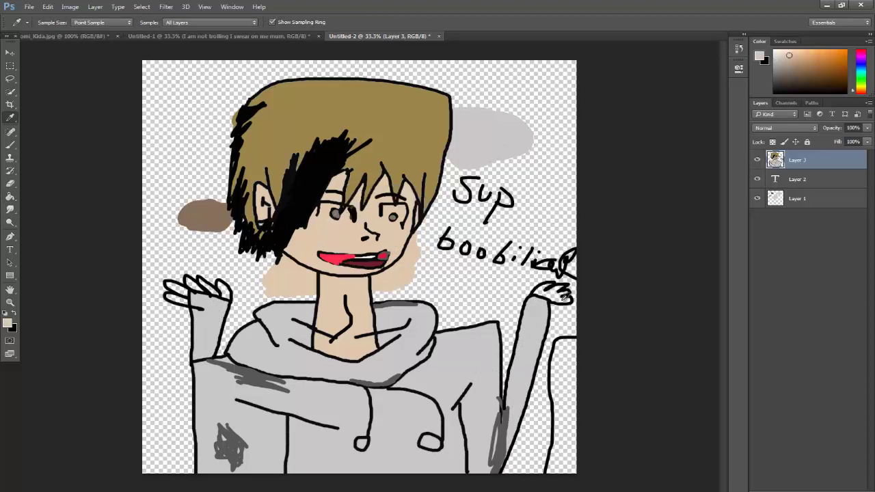
key(g)
click(562, 305)
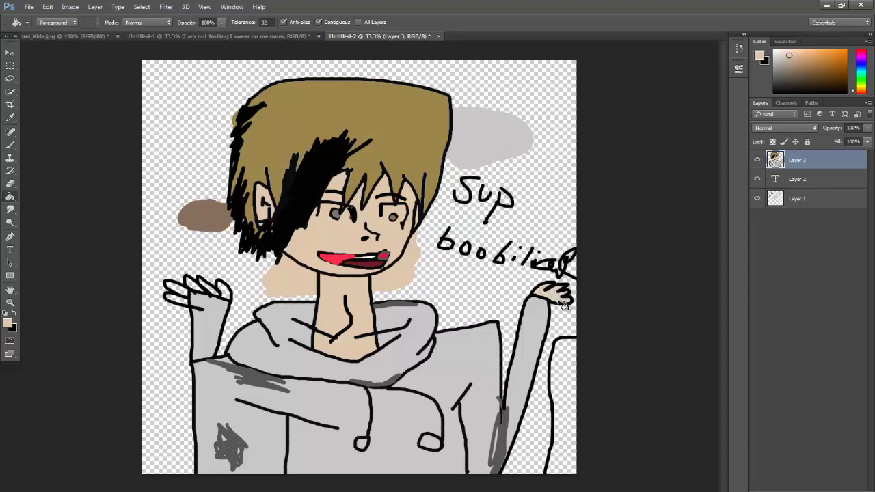
click(186, 302)
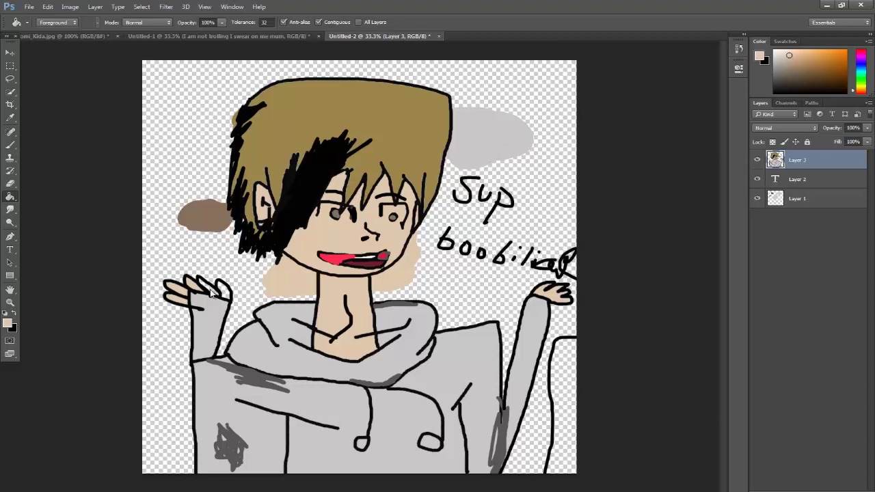
click(210, 293)
click(228, 296)
Step: Save the drawing as PNG named 'mikadhdisjasiosdajdsa', accepting the default PNG options
click(29, 8)
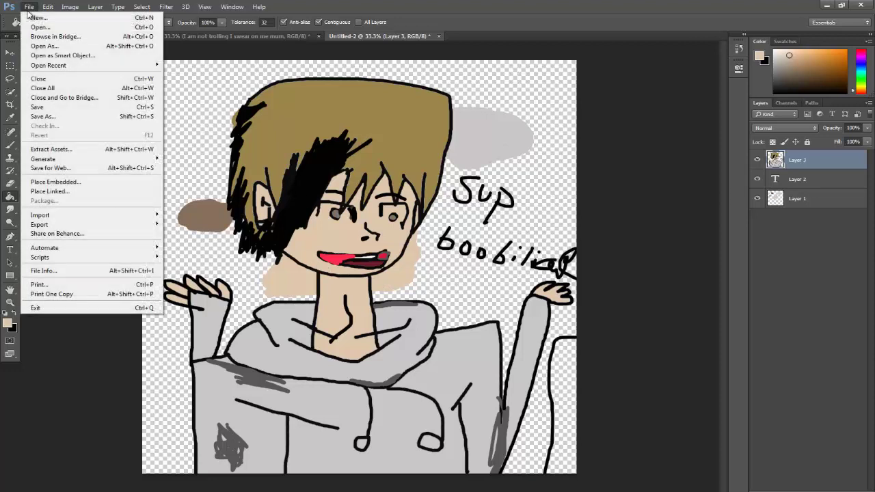
click(101, 116)
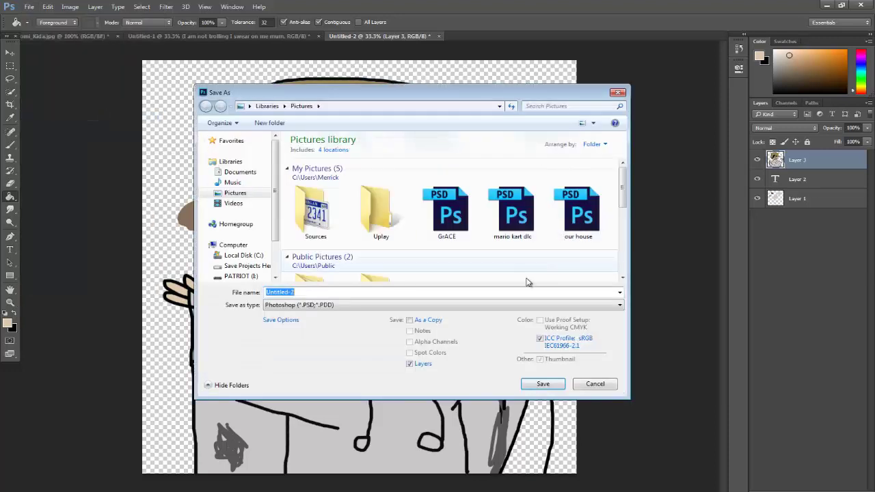
click(586, 307)
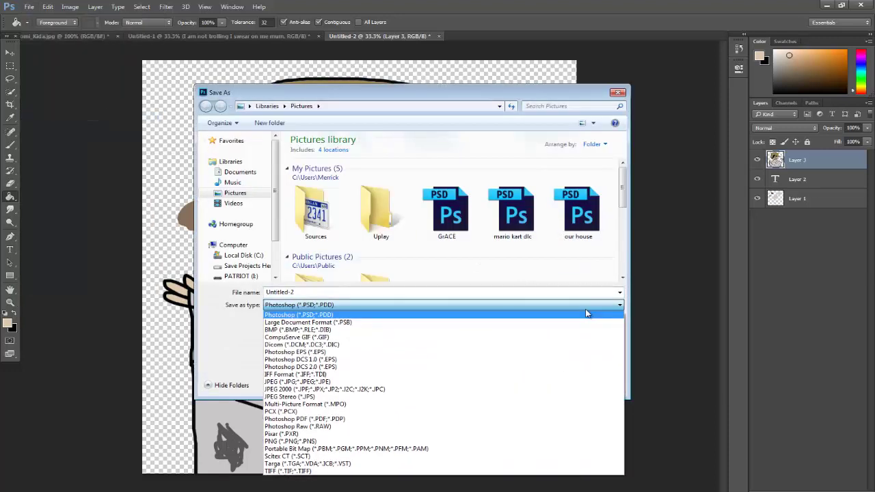
click(416, 442)
click(323, 293)
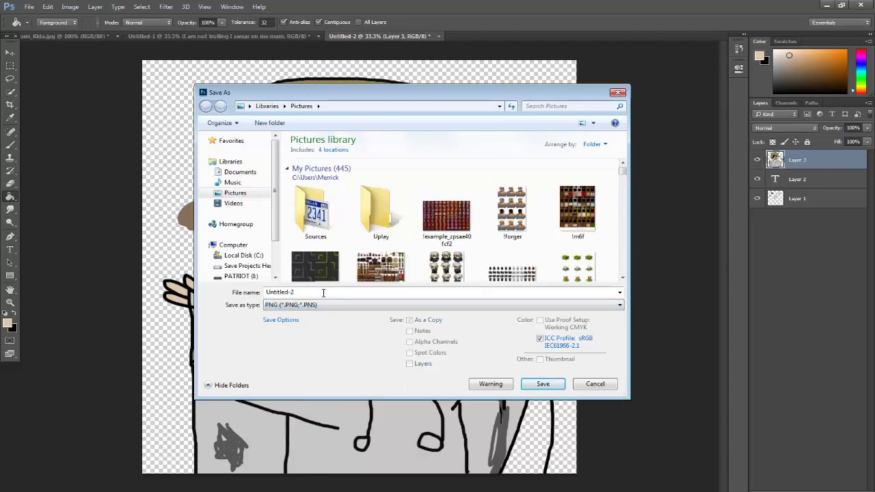
drag(323, 293, 235, 293)
text(mikadhdisjasiosda)
text(jdsa)
key(Return)
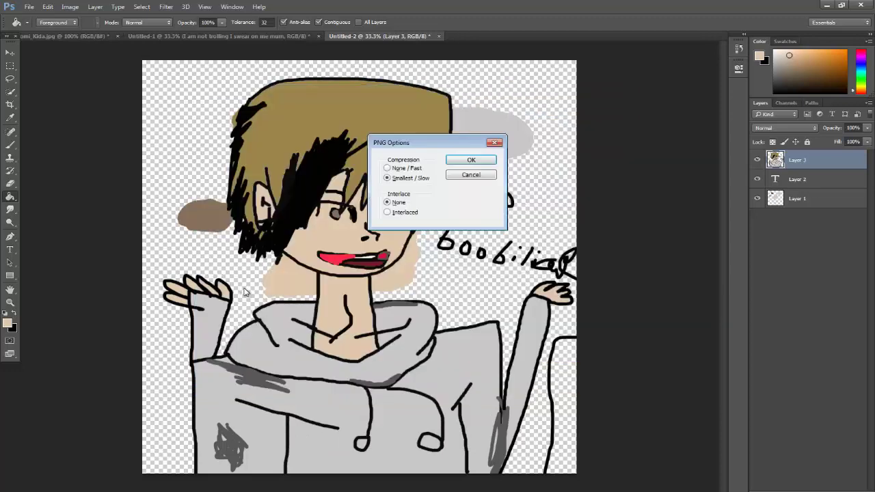
click(489, 162)
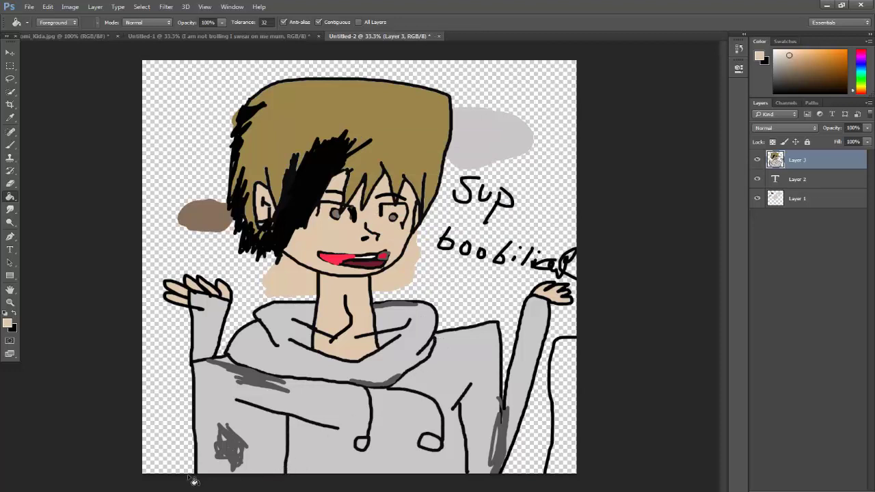
Step: Search the Downloads folder for 'KIDA' and open the kida PNG in Windows Photo Viewer
key(super+e)
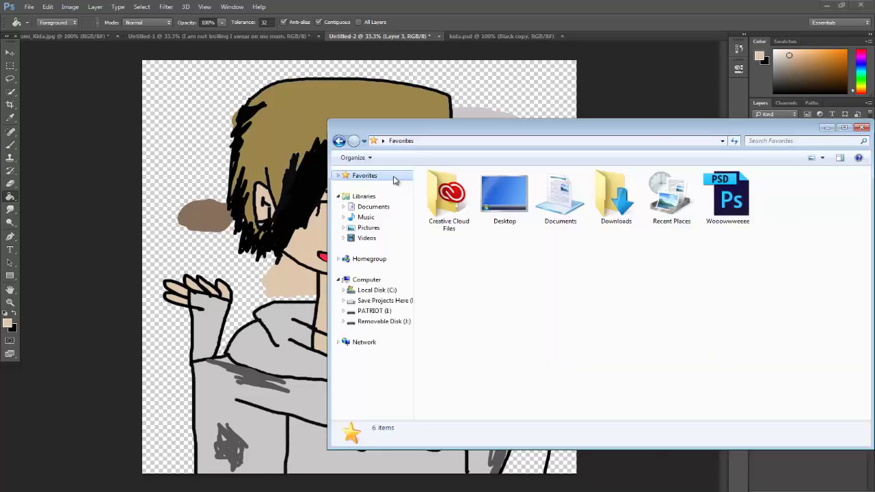
double_click(615, 197)
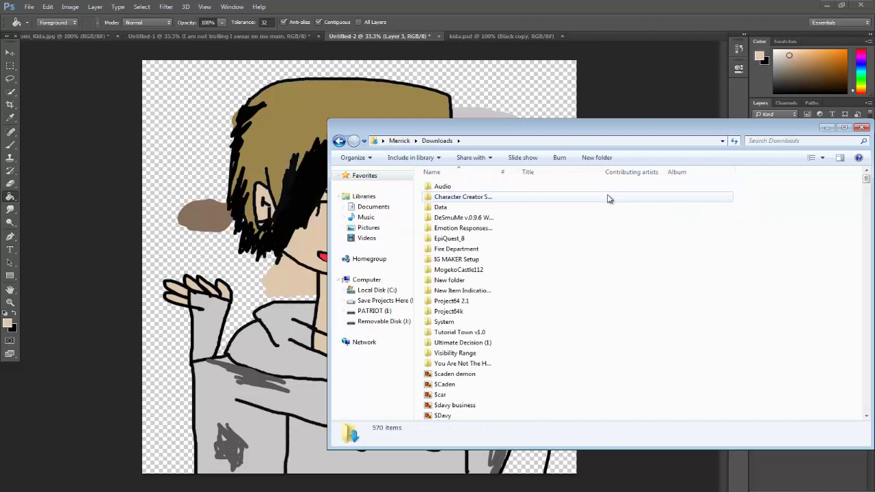
click(803, 142)
text(KID)
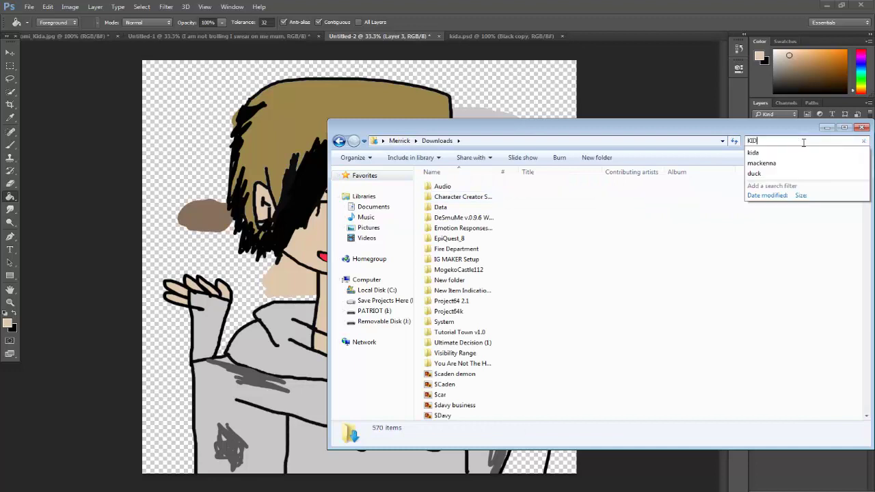
text(A)
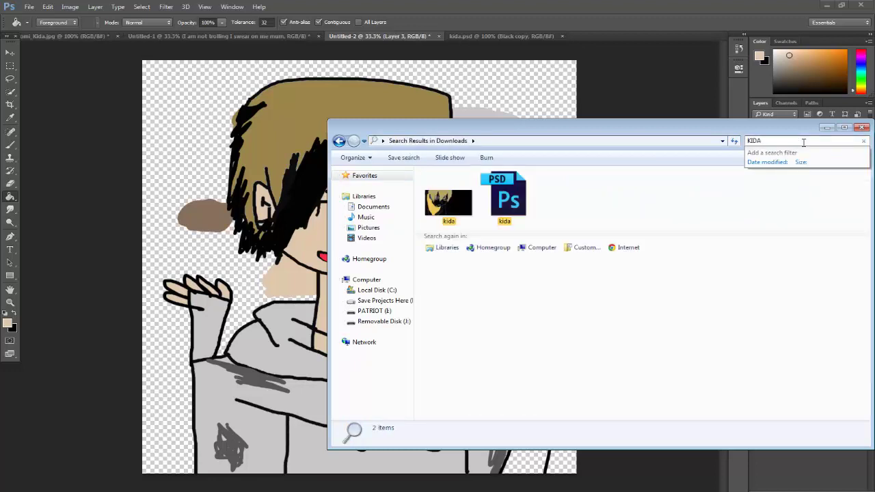
click(460, 200)
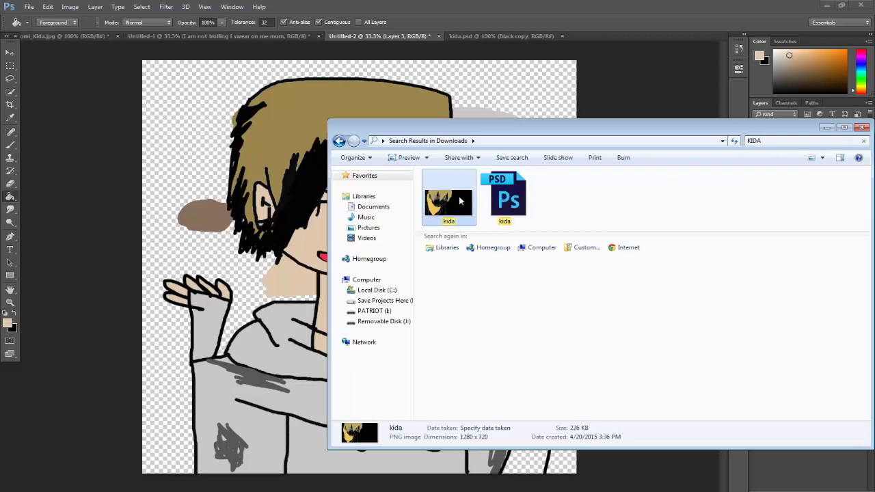
double_click(460, 200)
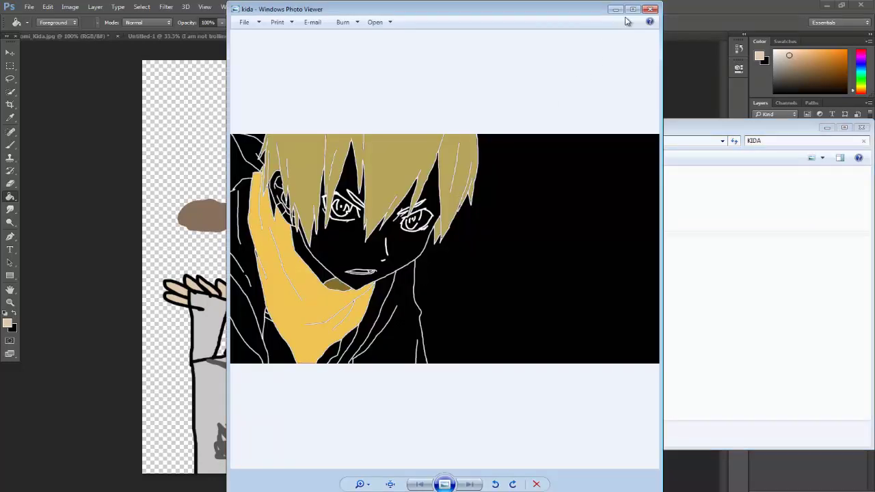